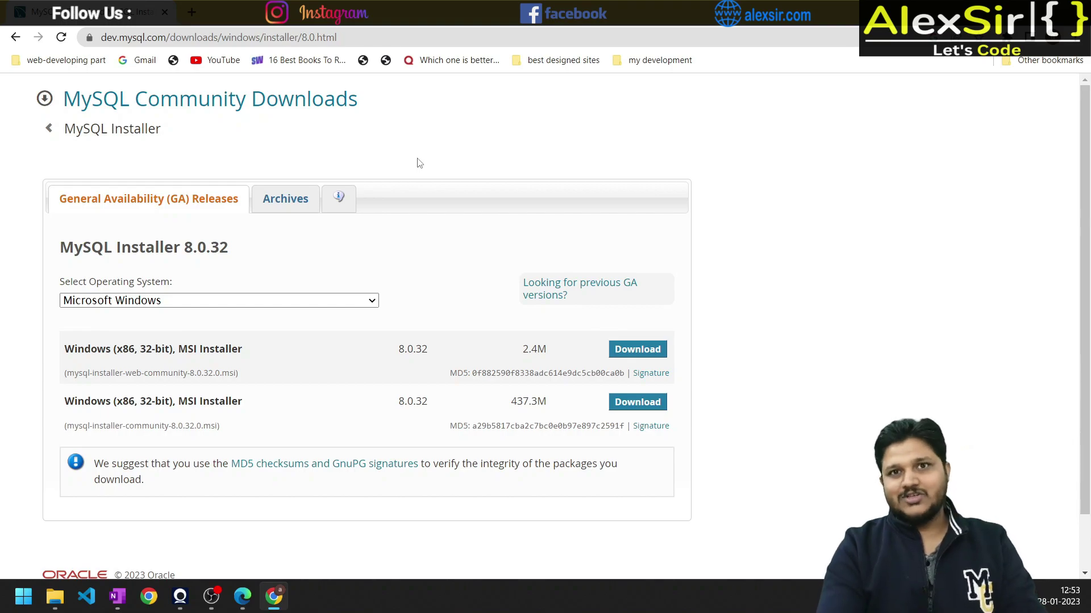
Download the 437.3M Windows MSI package mysql-installer-community-8.0.32.0.msi without logging in or signing up.
{"action": "left_click", "coordinate": [350, 36]}
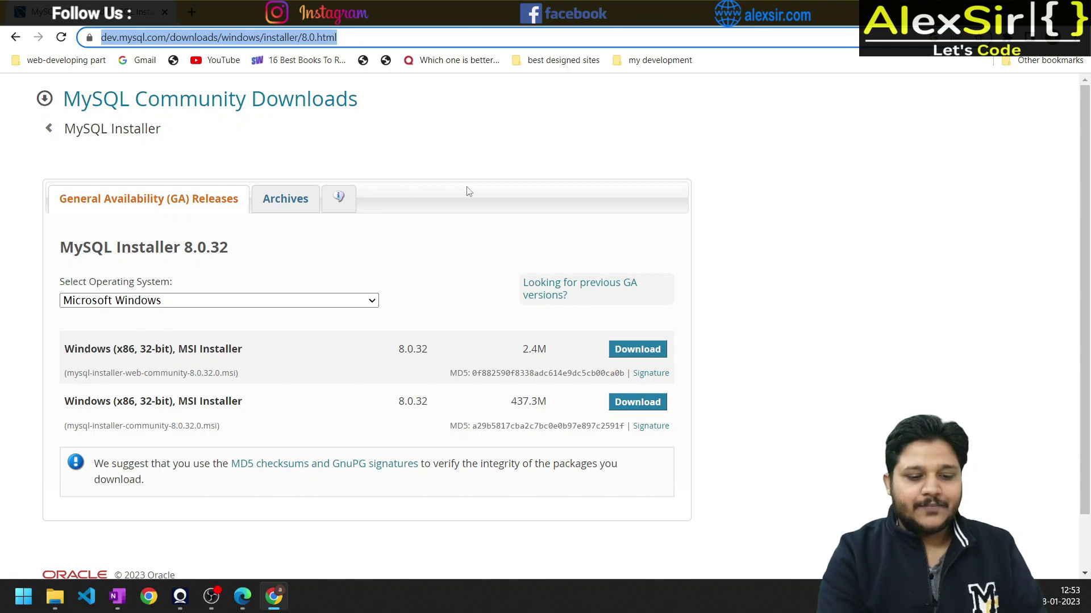
{"action": "left_click", "coordinate": [447, 268]}
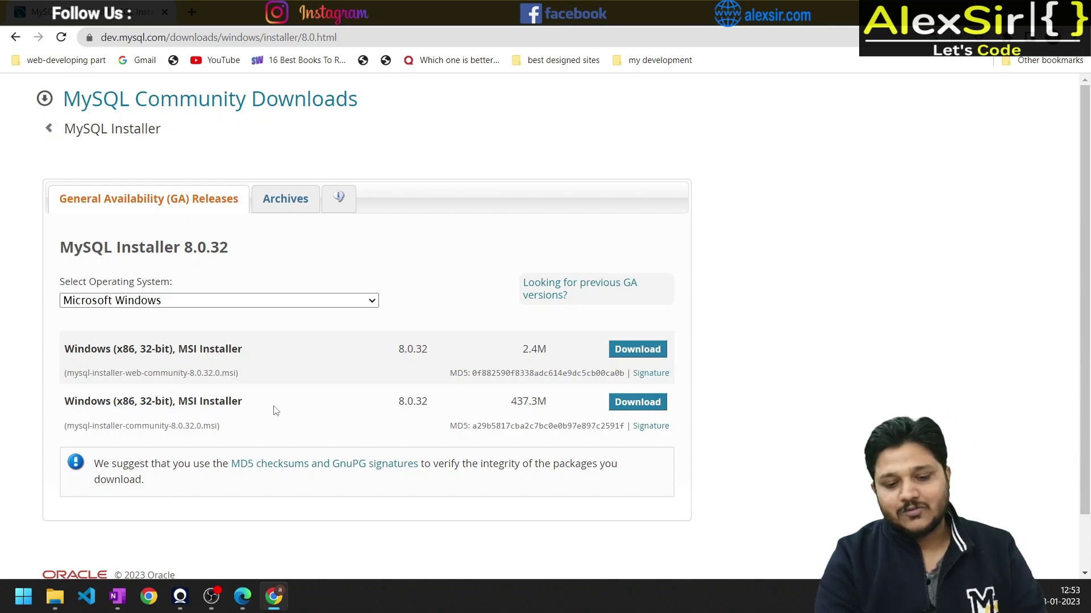
{"action": "left_click", "coordinate": [637, 404]}
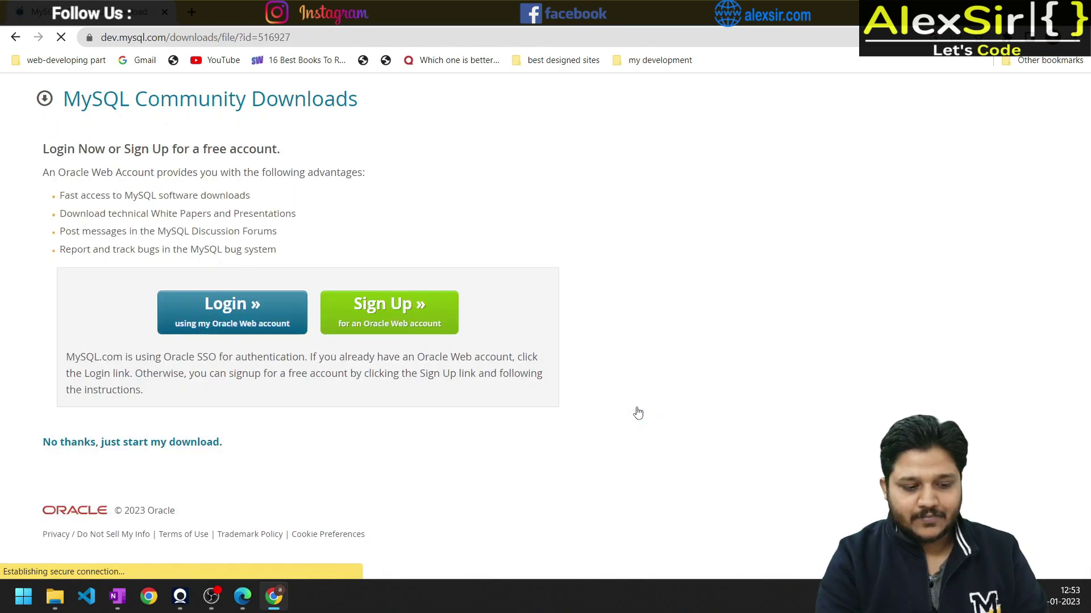
{"action": "left_click", "coordinate": [155, 452]}
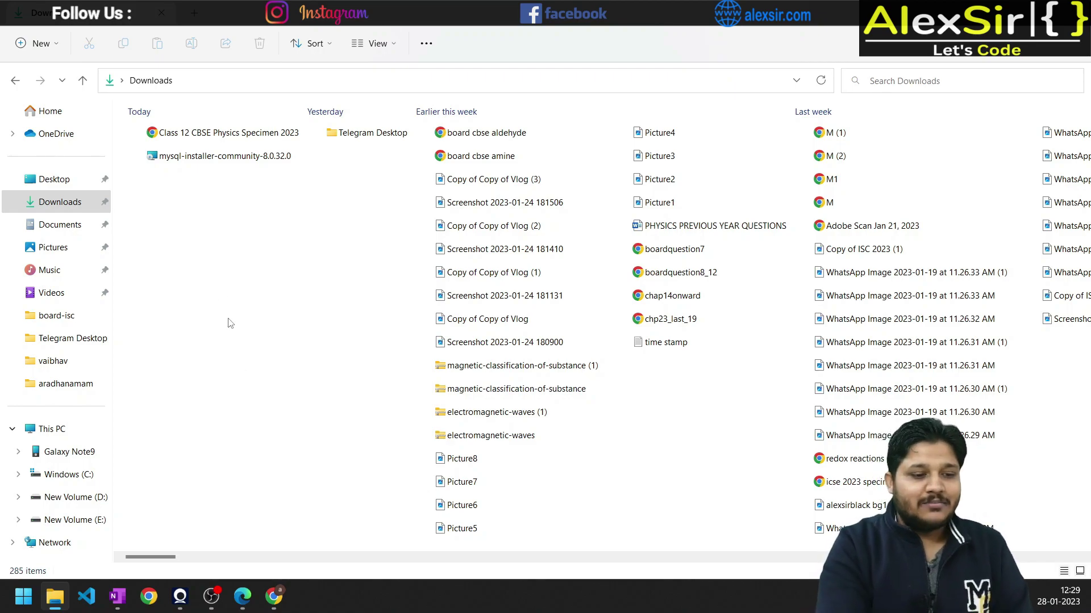
Launch the downloaded mysql-installer-community-8.0.32.0 file and choose the Custom setup type.
{"action": "left_click", "coordinate": [204, 163]}
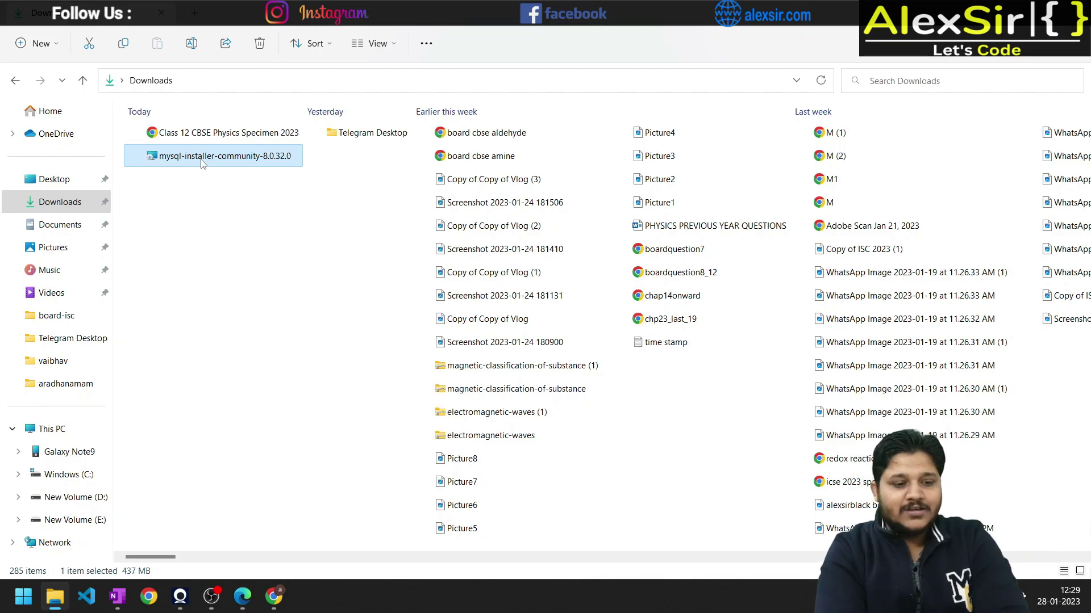
{"action": "double_click", "coordinate": [204, 162]}
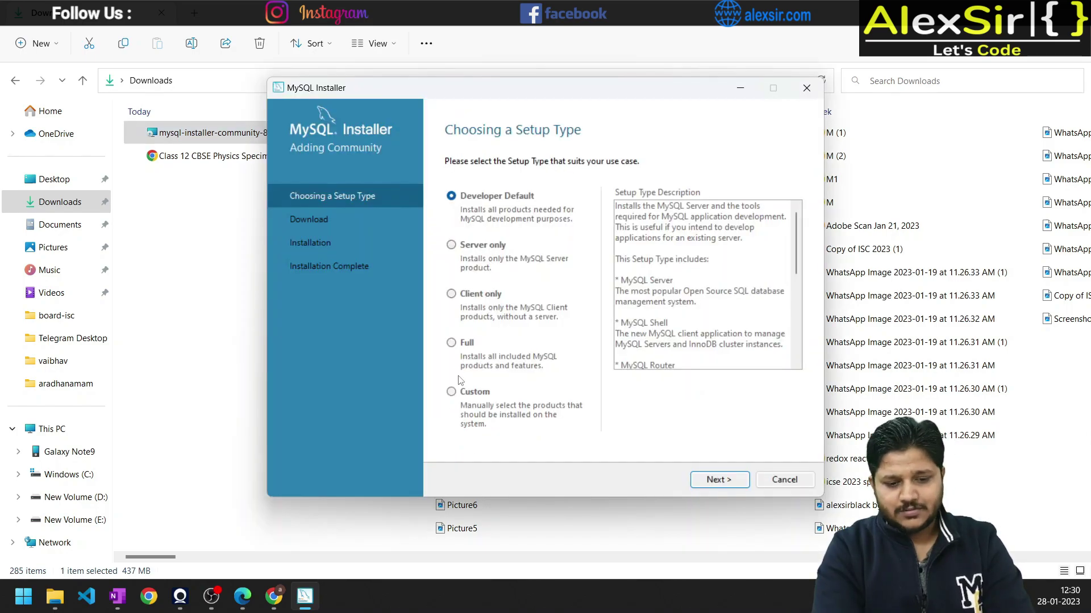
{"action": "left_click", "coordinate": [472, 396]}
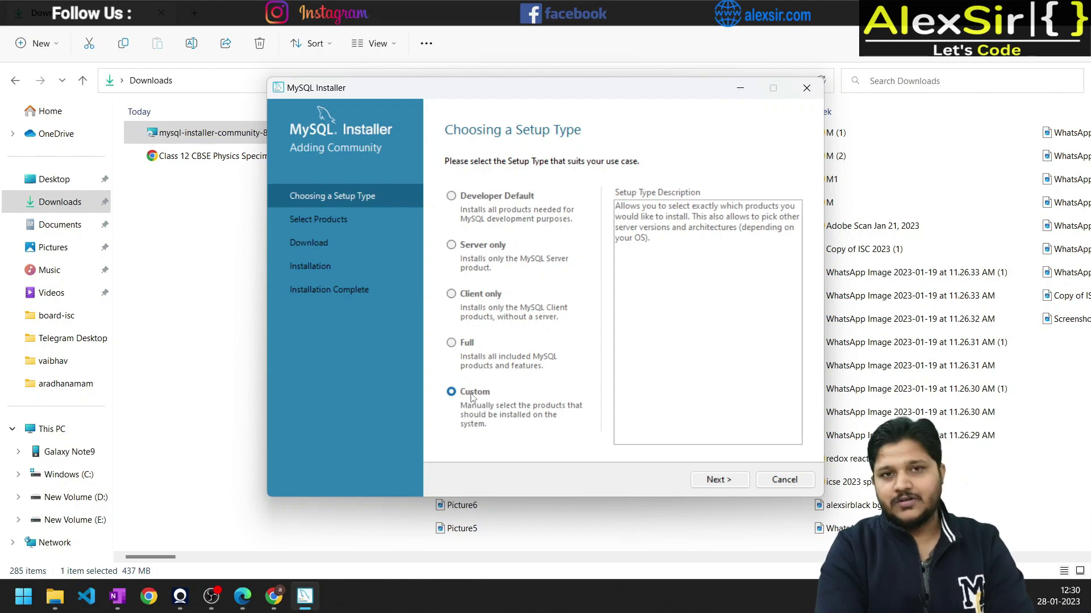
{"action": "left_click", "coordinate": [719, 480]}
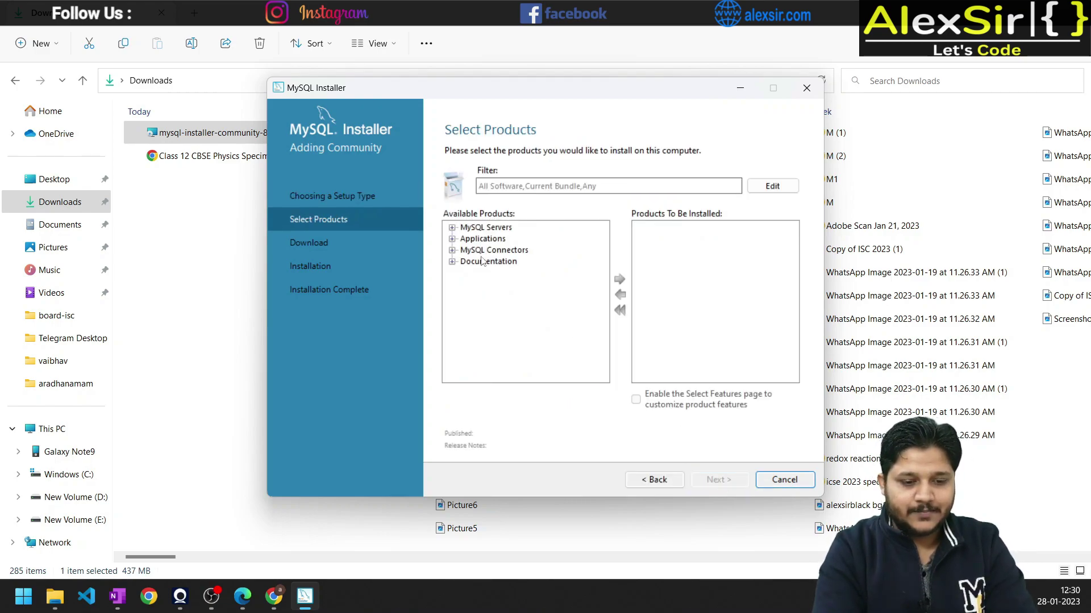
Add MySQL Server 8.0.32 - X64 to the products to be installed.
{"action": "left_click", "coordinate": [453, 228]}
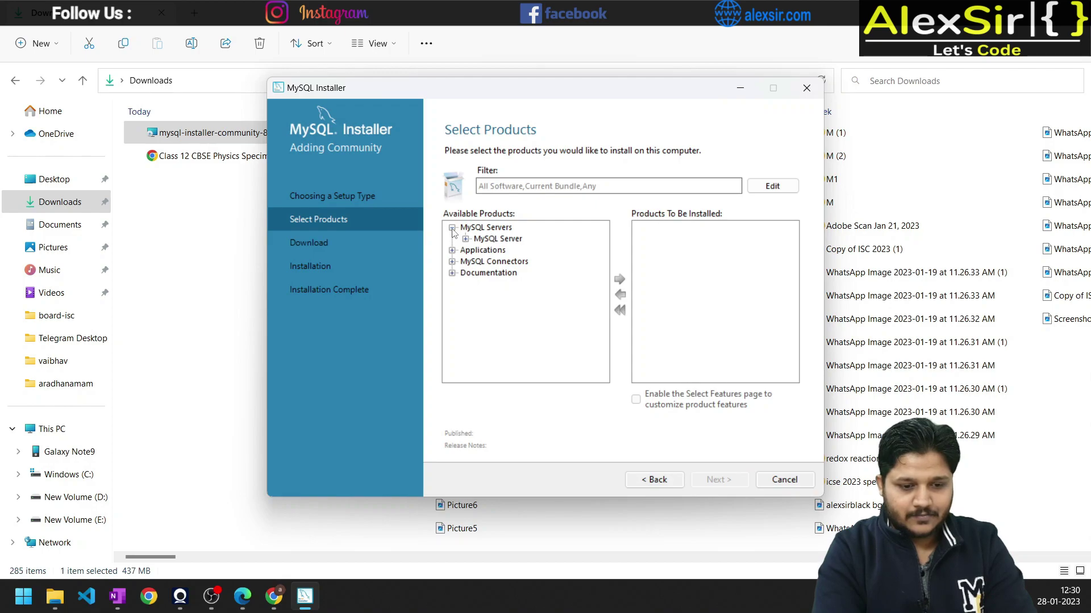
{"action": "left_click", "coordinate": [468, 240]}
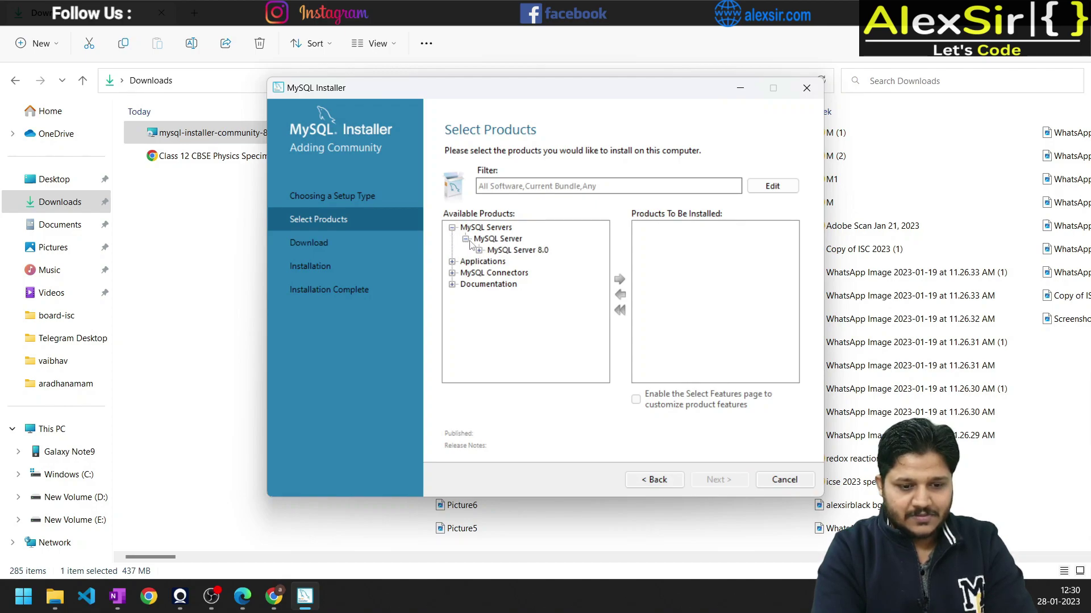
{"action": "left_click", "coordinate": [479, 250]}
{"action": "left_click", "coordinate": [522, 263]}
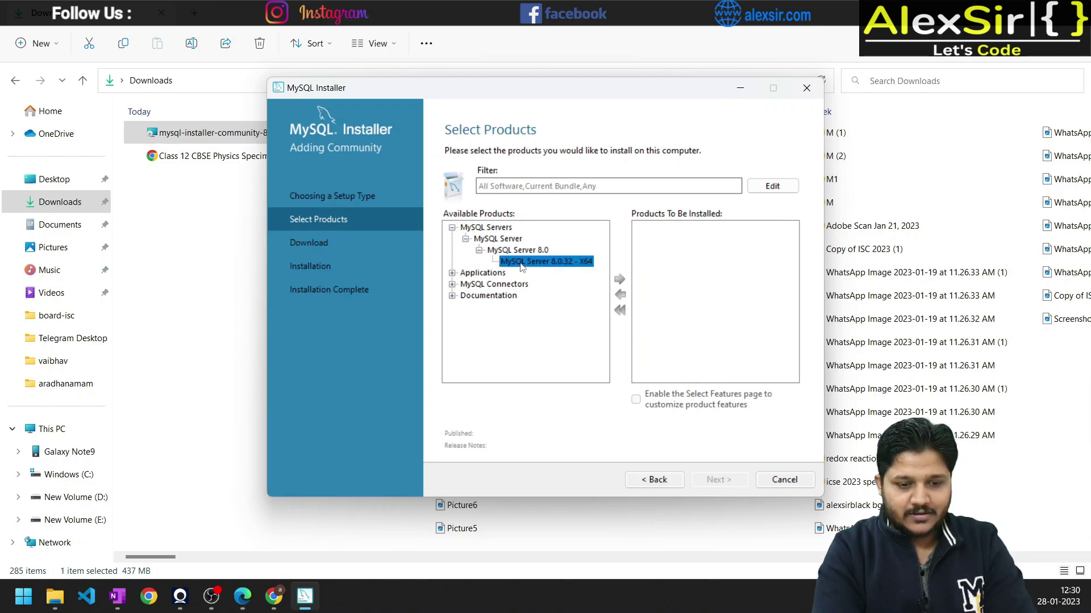
{"action": "left_click", "coordinate": [619, 284]}
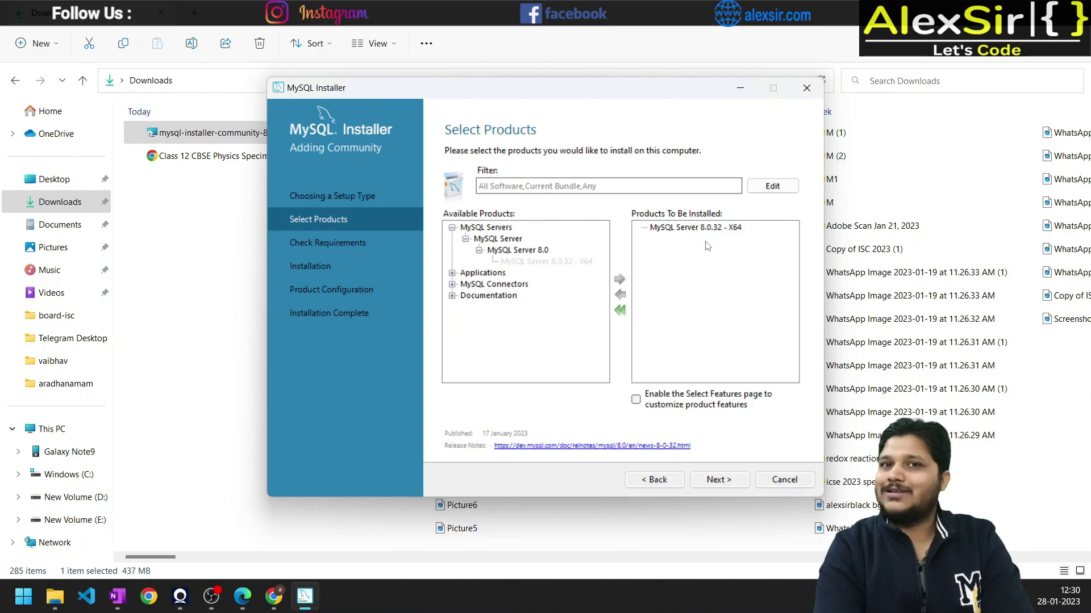
{"action": "left_click", "coordinate": [683, 230]}
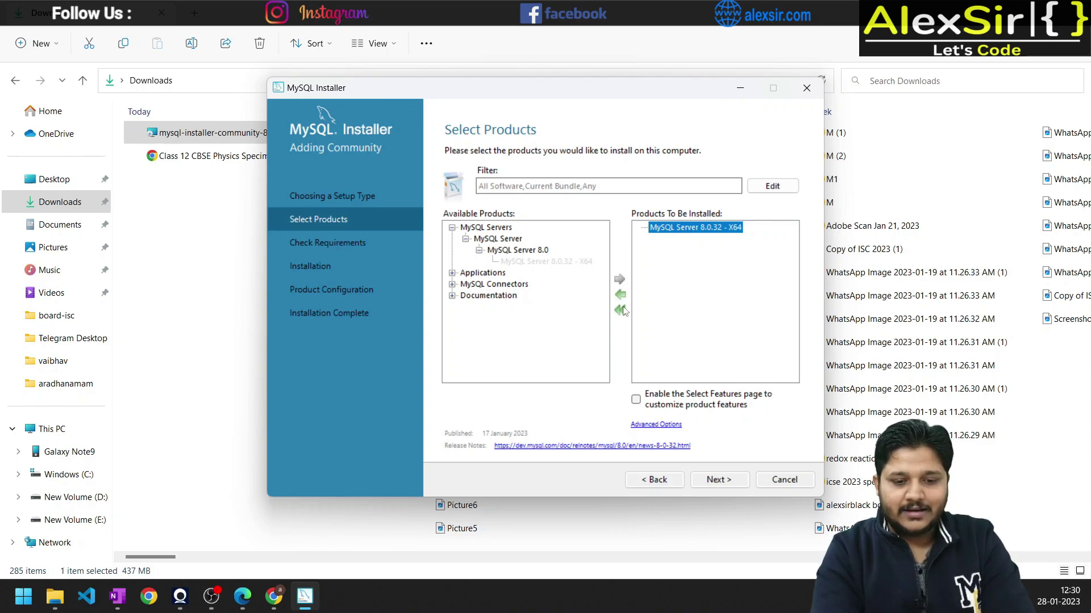
Add the MySQL Workbench 8.0.32 - X64 application to the products to be installed.
{"action": "left_click", "coordinate": [452, 273]}
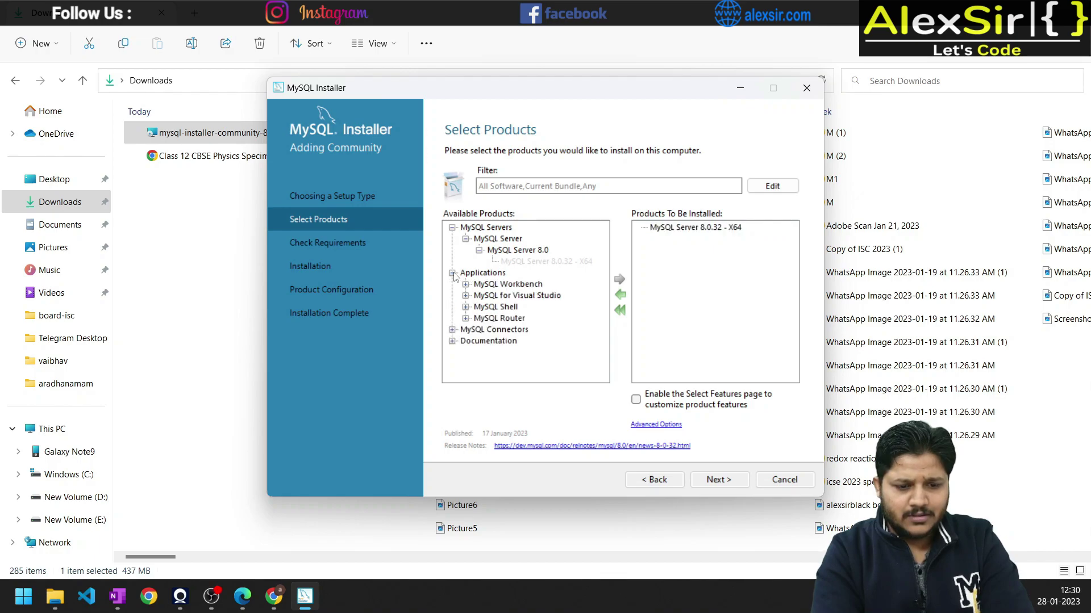
{"action": "left_click", "coordinate": [465, 284]}
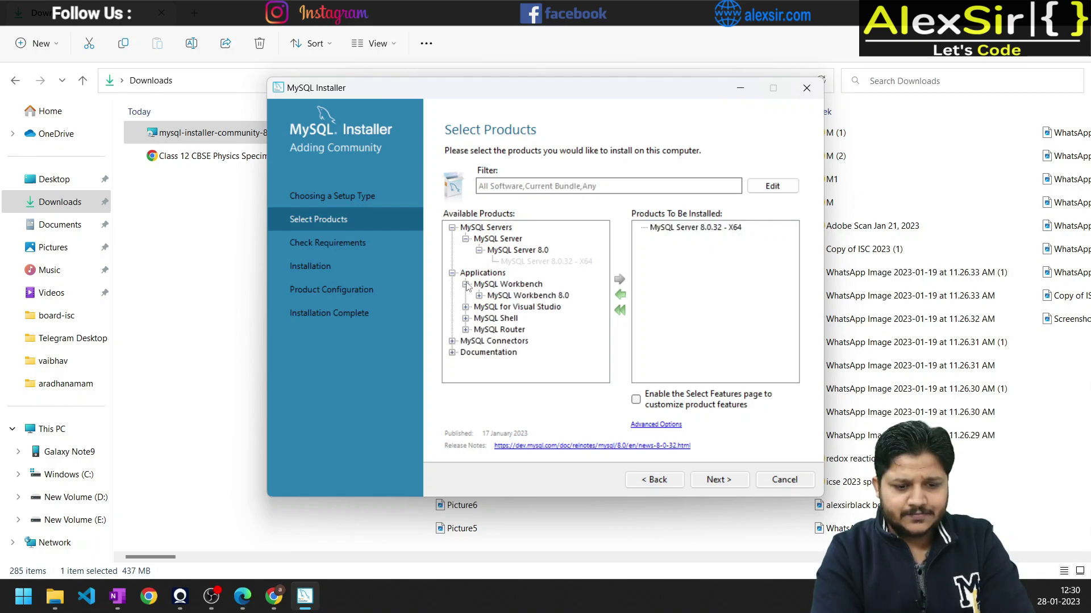
{"action": "left_click", "coordinate": [479, 295]}
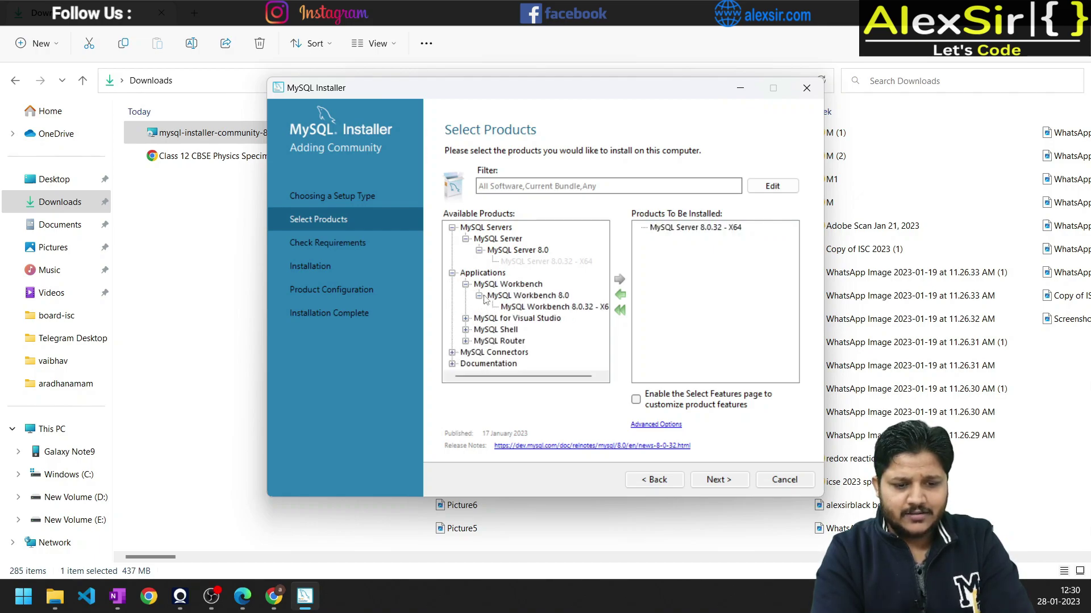
{"action": "left_click", "coordinate": [519, 309]}
{"action": "left_click", "coordinate": [619, 280]}
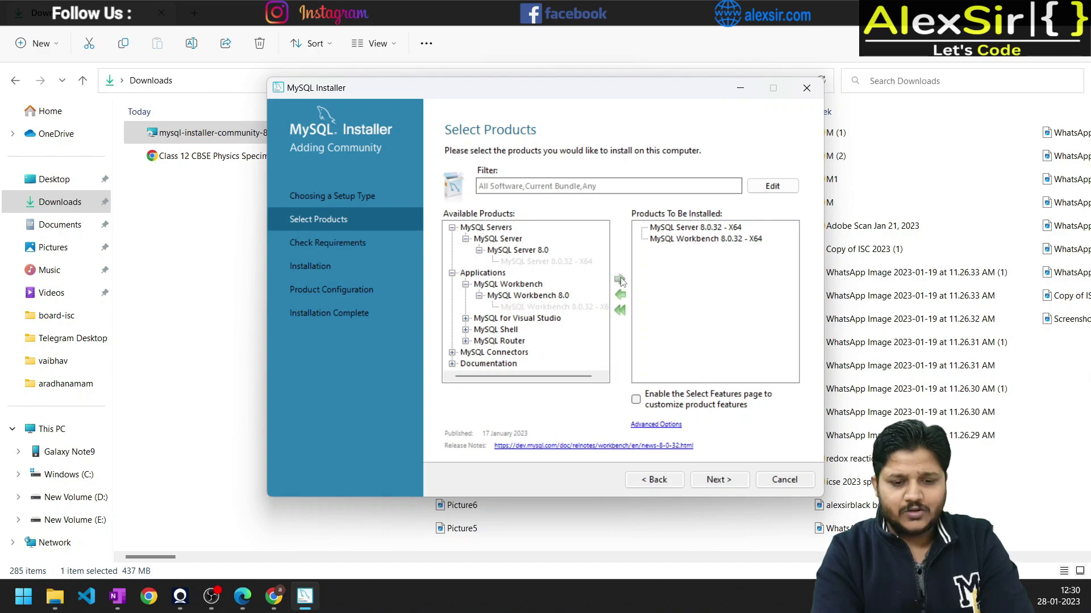
Add the MySQL Shell 8.0.32 - X64 application to the products to be installed.
{"action": "left_click", "coordinate": [466, 330]}
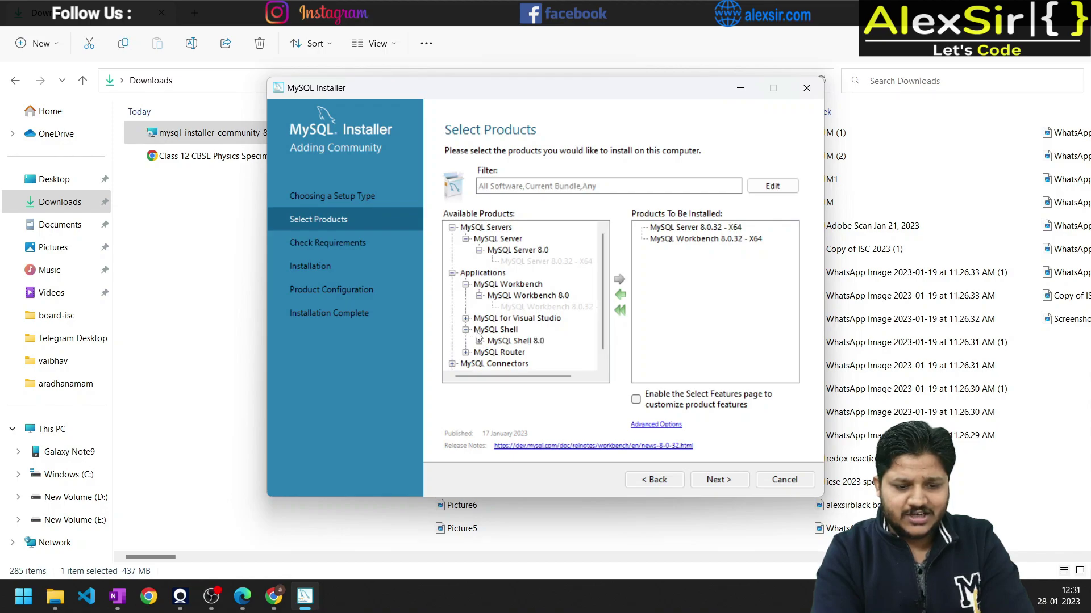
{"action": "left_click", "coordinate": [501, 342]}
{"action": "left_click", "coordinate": [479, 342]}
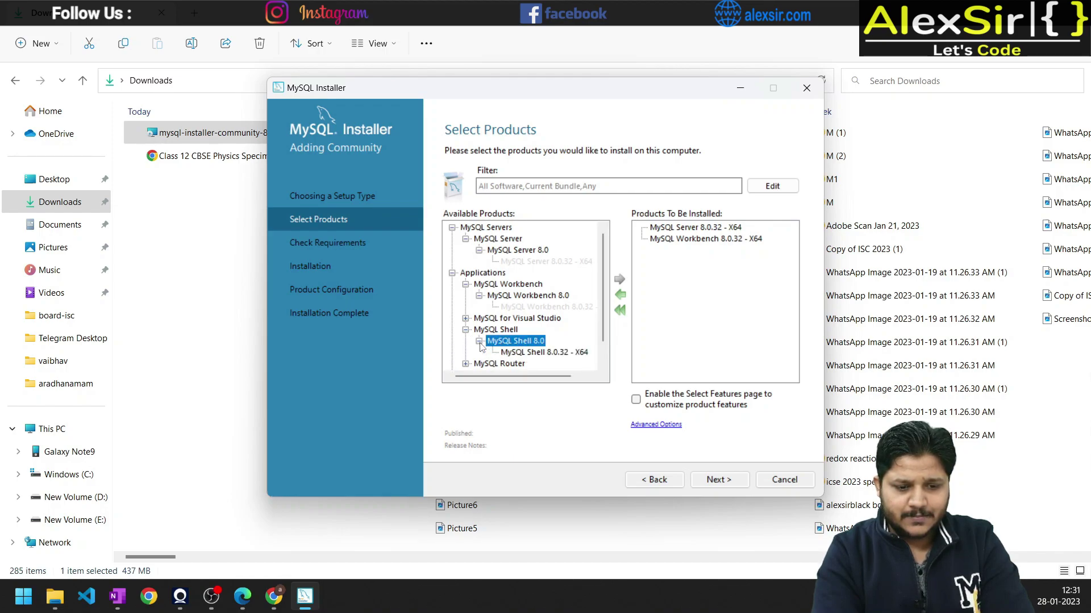
{"action": "left_click", "coordinate": [525, 355]}
{"action": "left_click", "coordinate": [619, 280]}
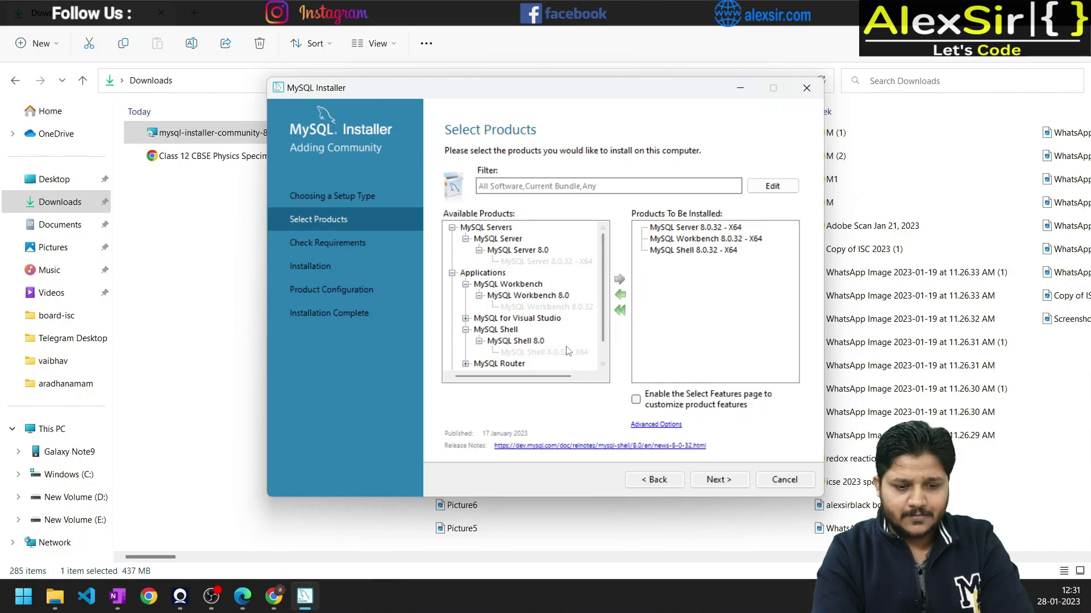
Add Connector/Python 8.0.32 - X64 from the MySQL Connectors to the products to be installed.
{"action": "scroll", "coordinate": [568, 350], "scroll_direction": "down", "scroll_amount": 1}
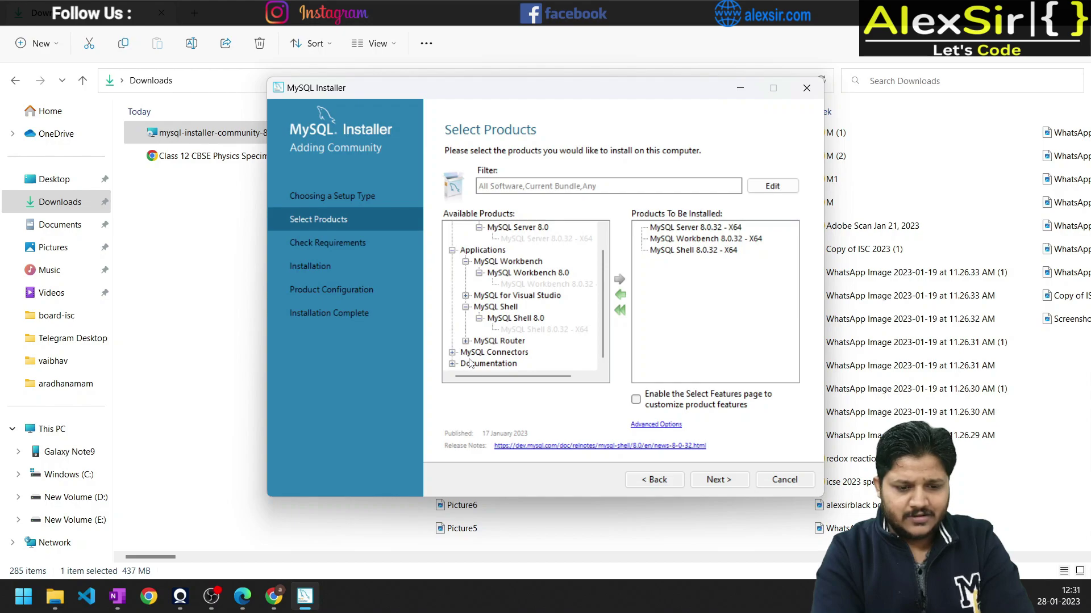
{"action": "left_click", "coordinate": [453, 353]}
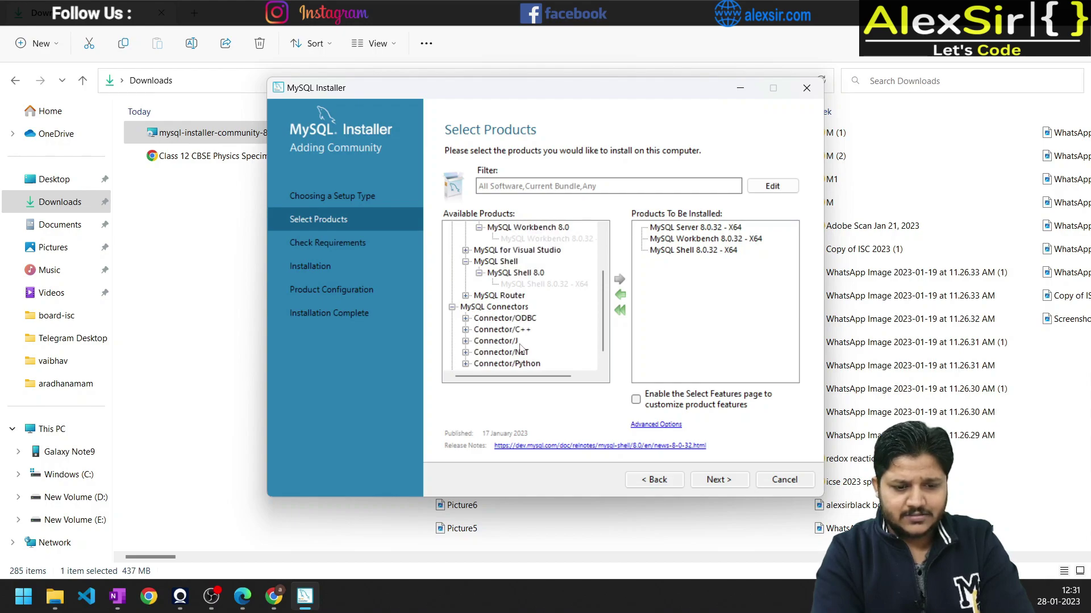
{"action": "left_click_drag", "start_coordinate": [606, 337], "coordinate": [607, 367]}
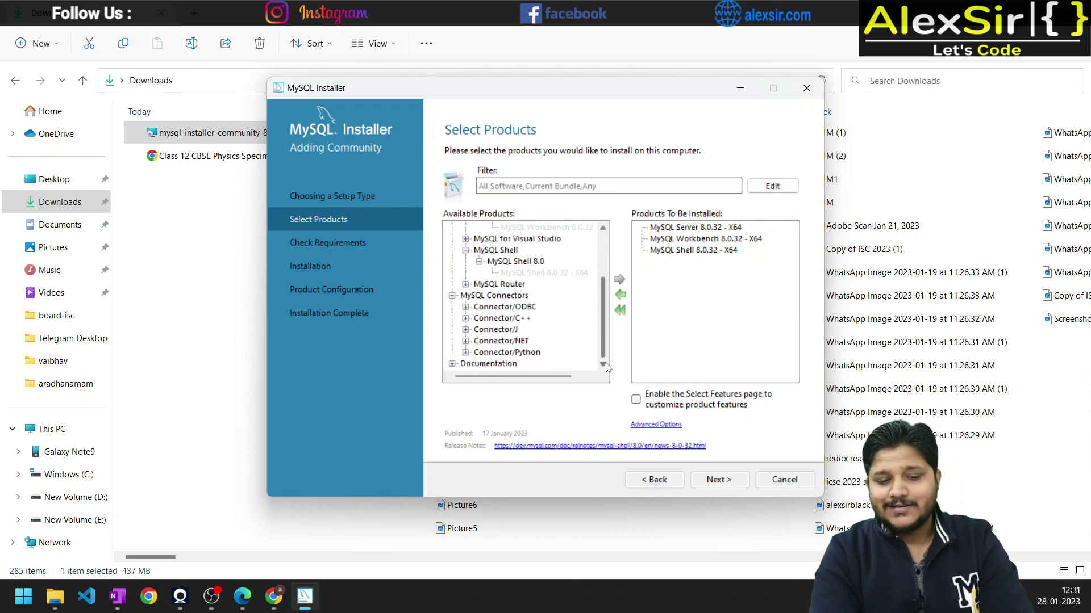
{"action": "left_click", "coordinate": [465, 353]}
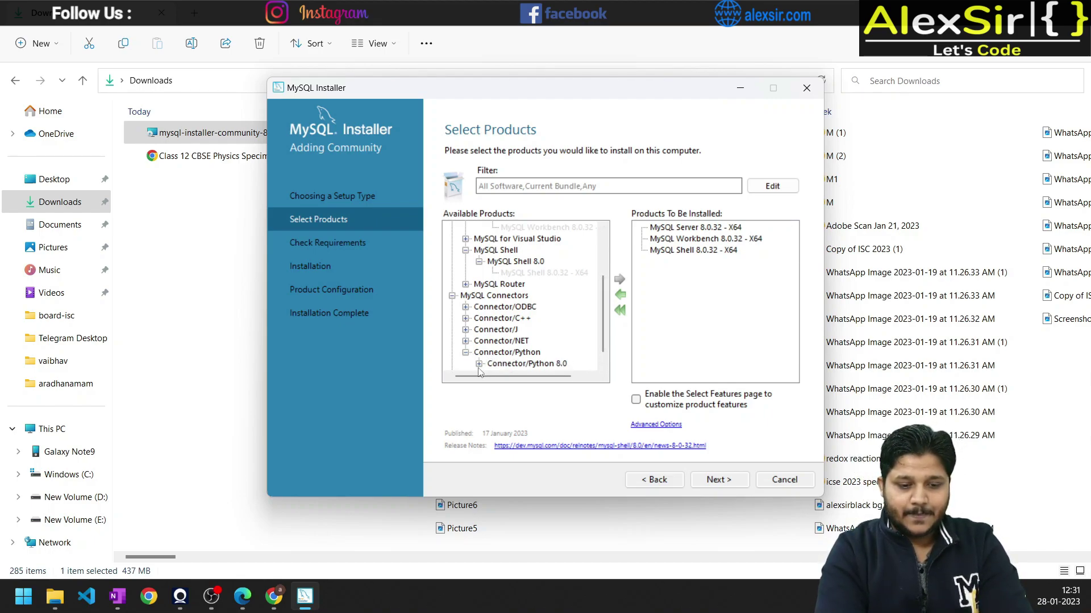
{"action": "scroll", "coordinate": [478, 368], "scroll_direction": "down", "scroll_amount": 1}
{"action": "left_click", "coordinate": [543, 354]}
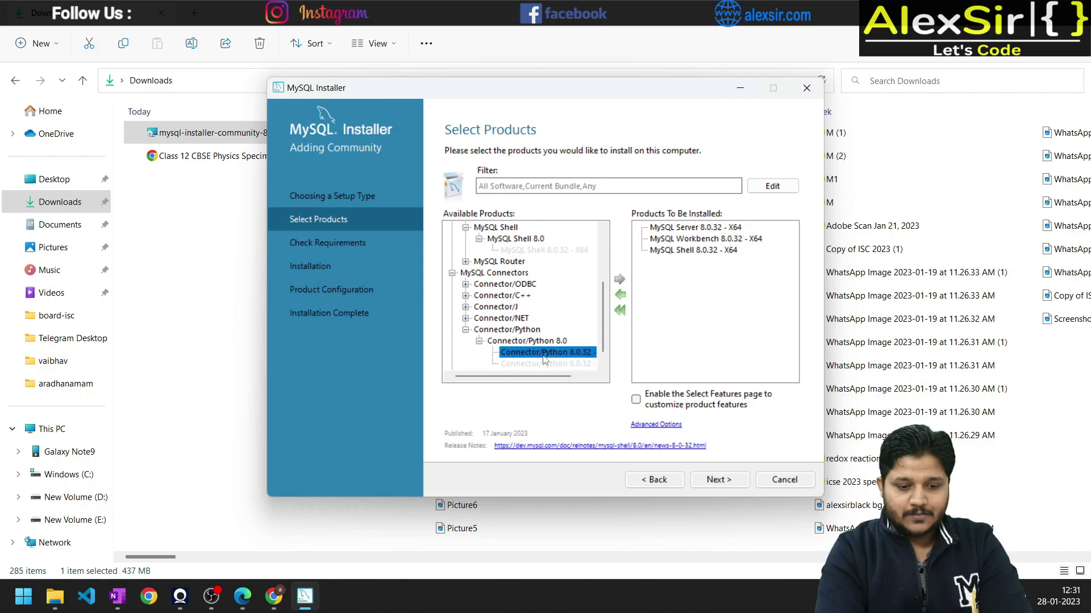
{"action": "scroll", "coordinate": [543, 358], "scroll_direction": "down", "scroll_amount": 1}
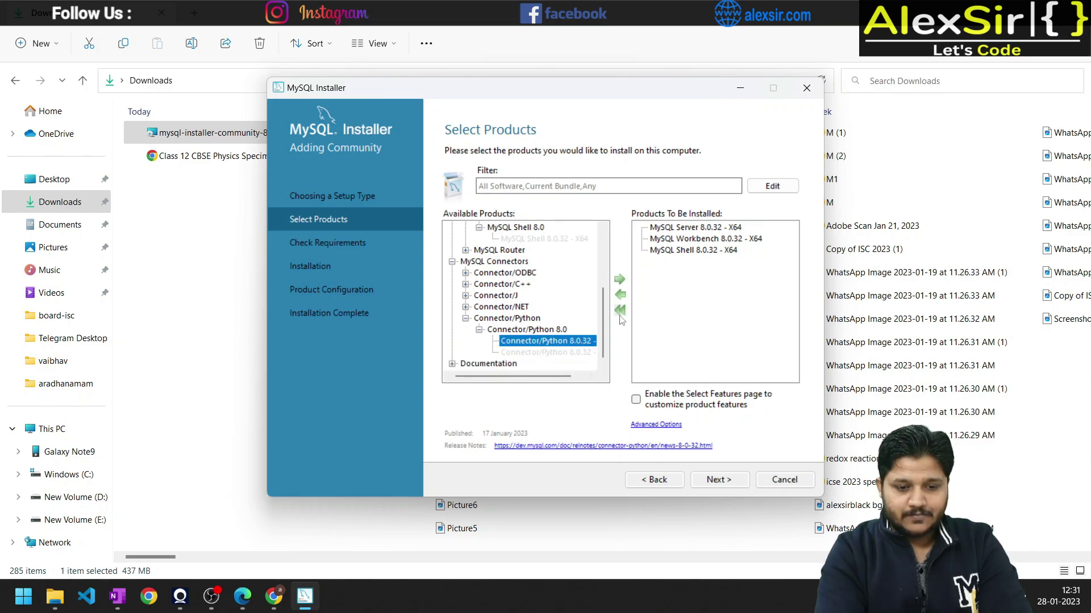
{"action": "left_click", "coordinate": [620, 279]}
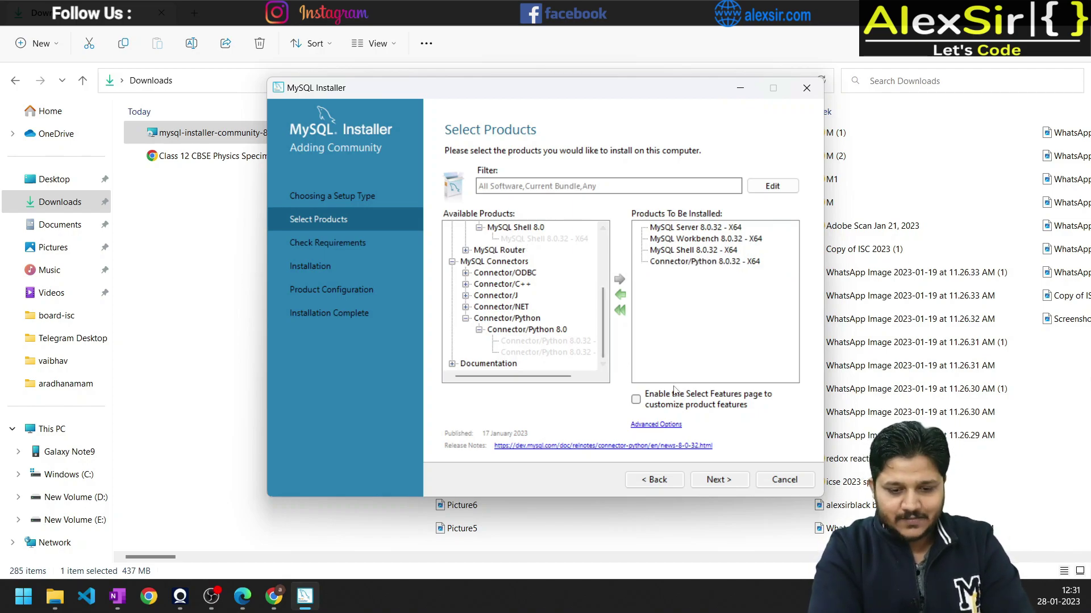
Resolve the failing product requirements by accepting the license and installing the Microsoft Visual C++ 2015-2019 Redistributable (x64).
{"action": "left_click", "coordinate": [720, 479]}
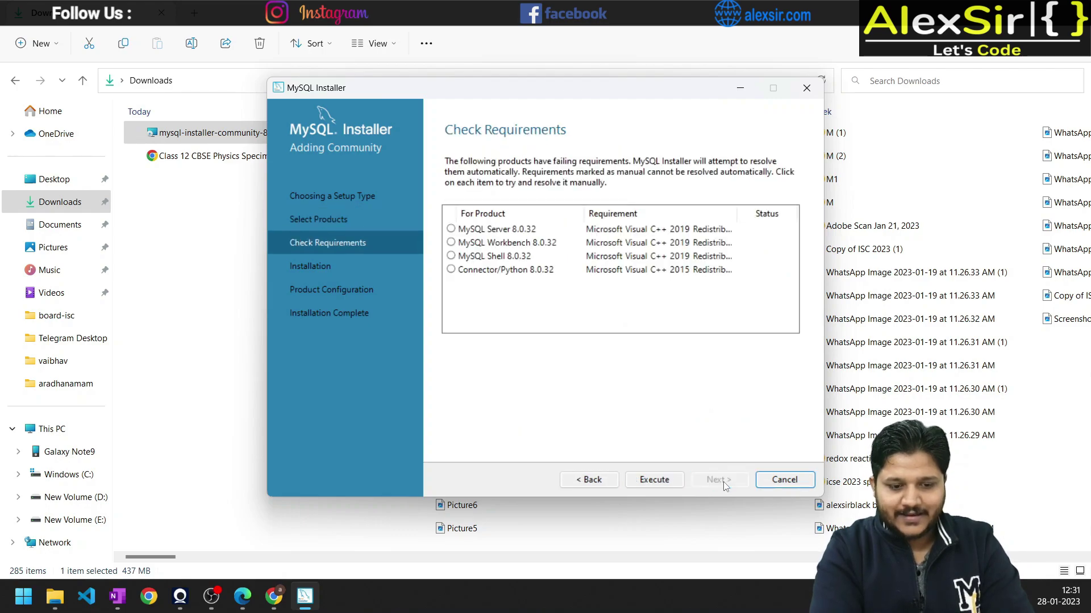
{"action": "left_click", "coordinate": [655, 486]}
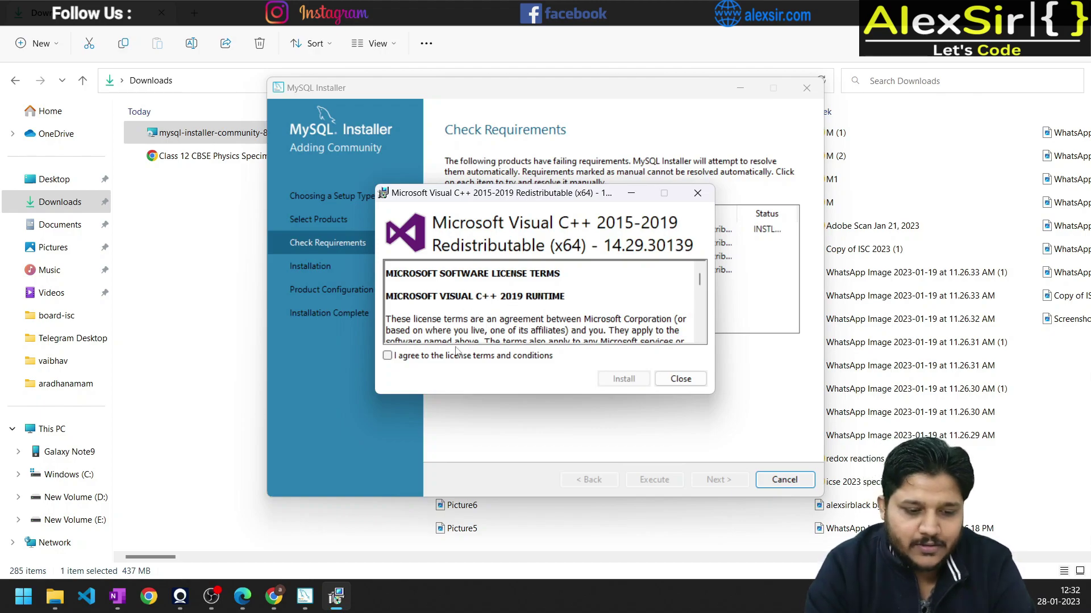
{"action": "left_click", "coordinate": [437, 358]}
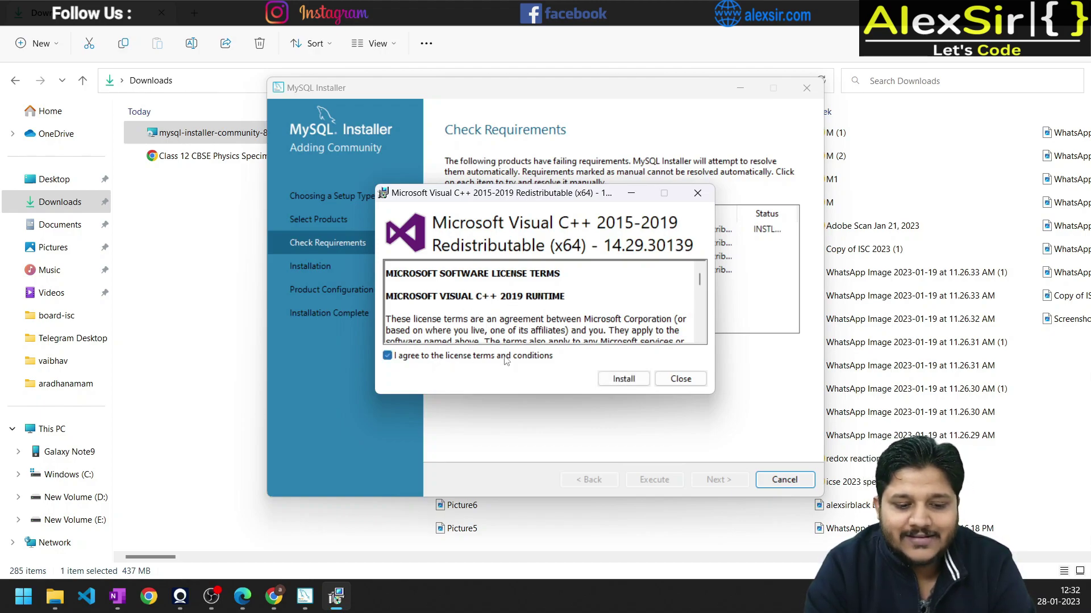
{"action": "left_click", "coordinate": [622, 379]}
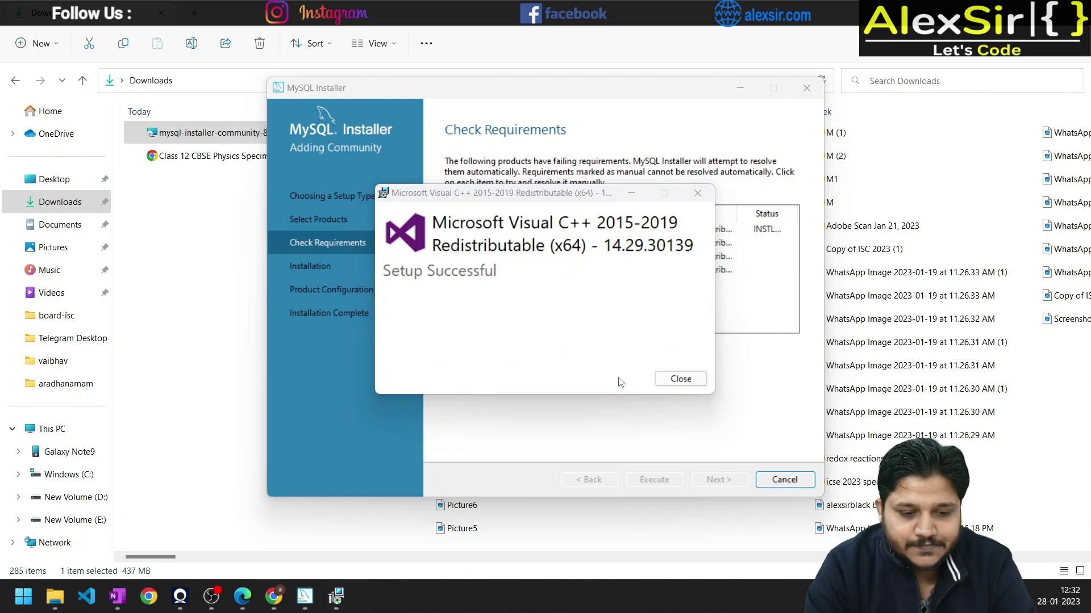
{"action": "left_click", "coordinate": [678, 379]}
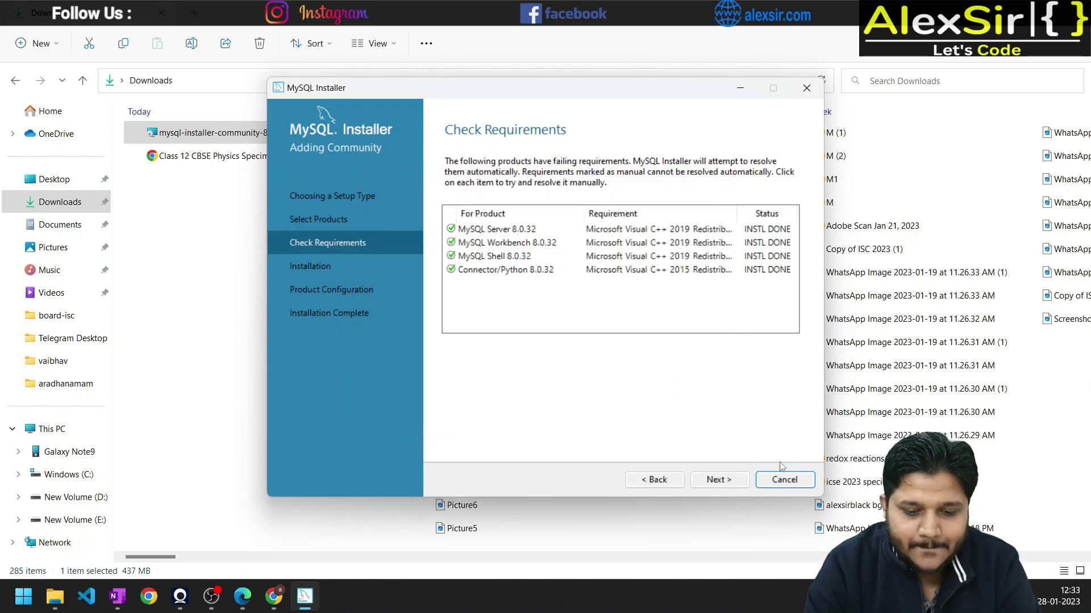
Install the four selected MySQL products and proceed to the product configuration stage.
{"action": "left_click", "coordinate": [719, 482]}
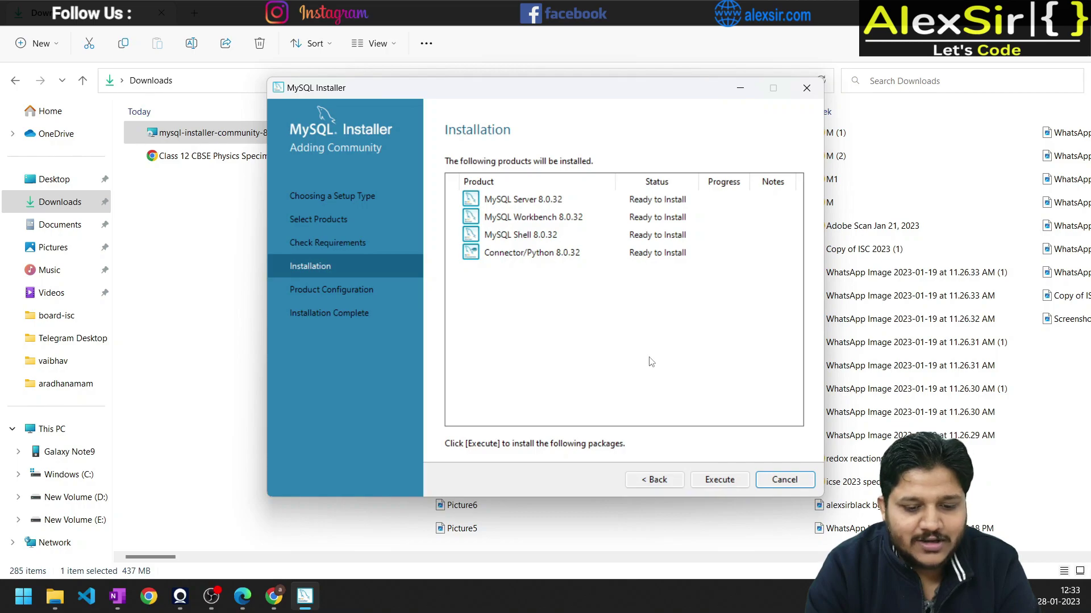
{"action": "left_click", "coordinate": [719, 481]}
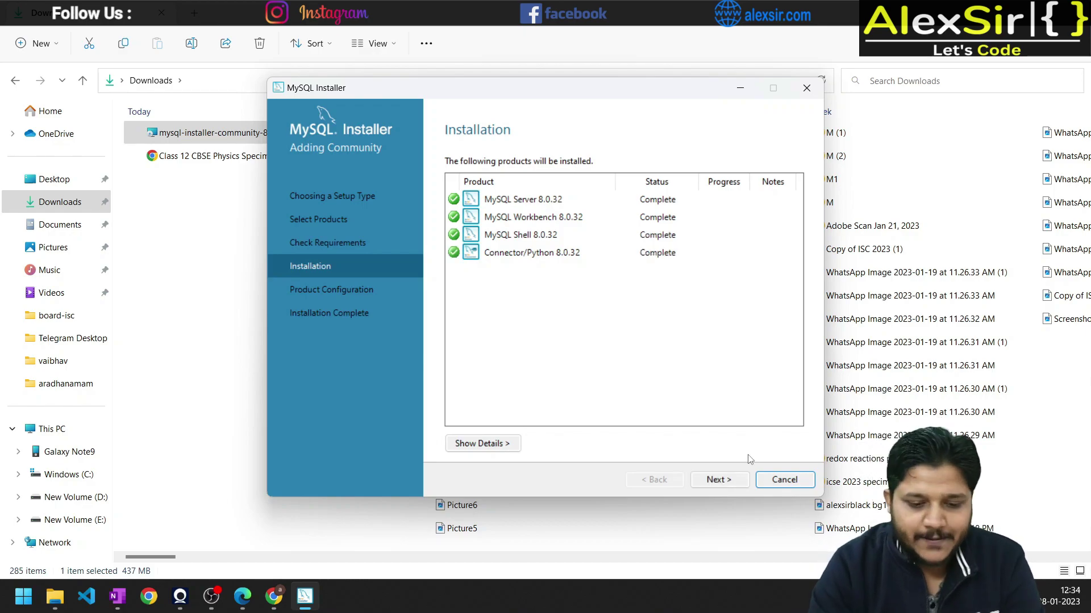
{"action": "left_click", "coordinate": [738, 486]}
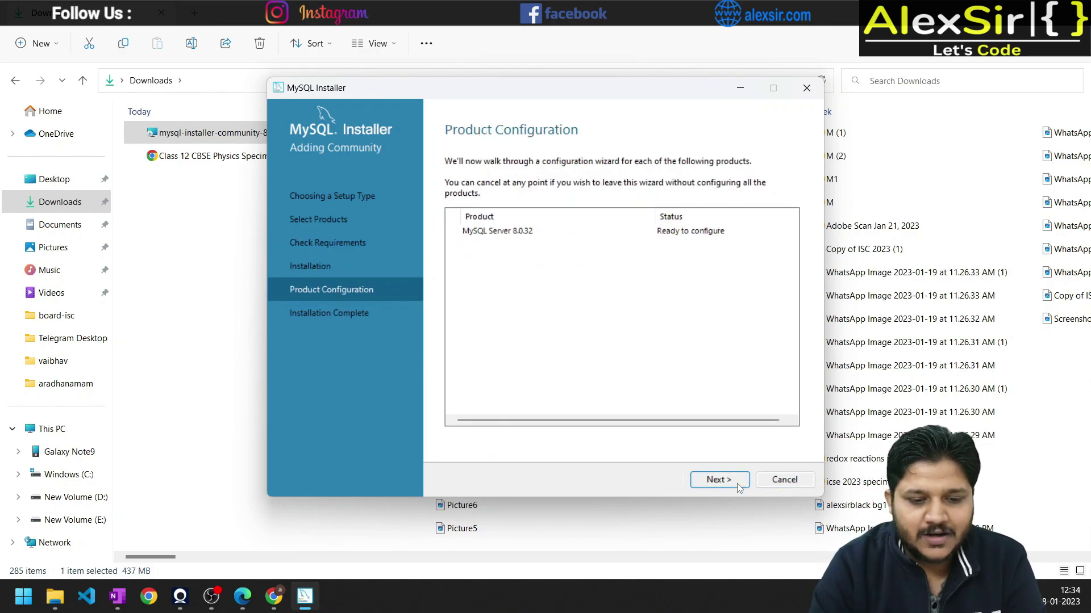
Configure MySQL Server as a Development Computer with TCP/IP on port 3306 and strong password encryption for authentication.
{"action": "left_click", "coordinate": [737, 486]}
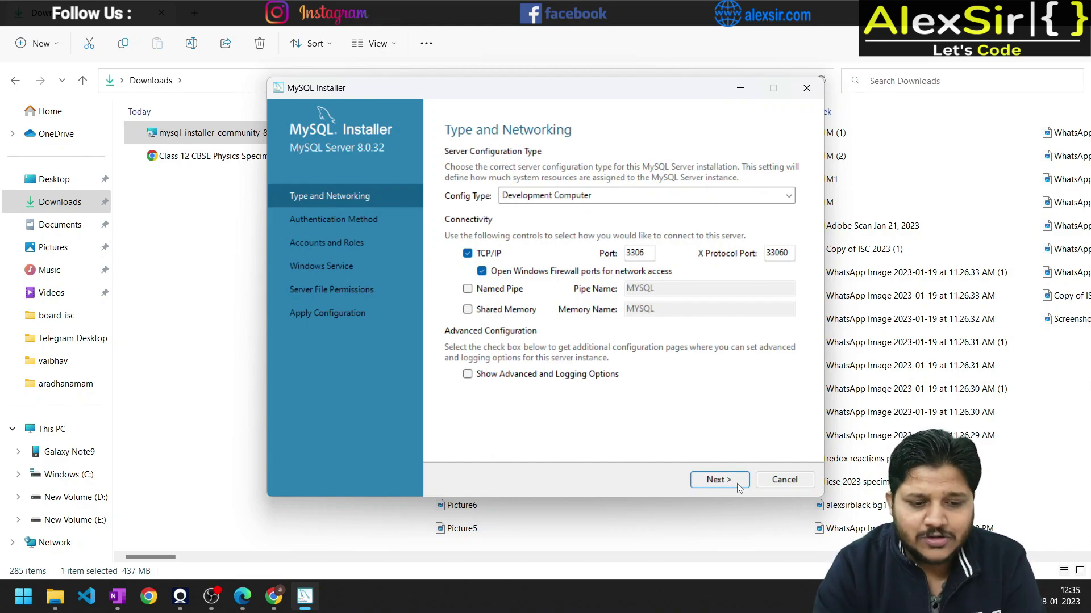
{"action": "left_click", "coordinate": [737, 487]}
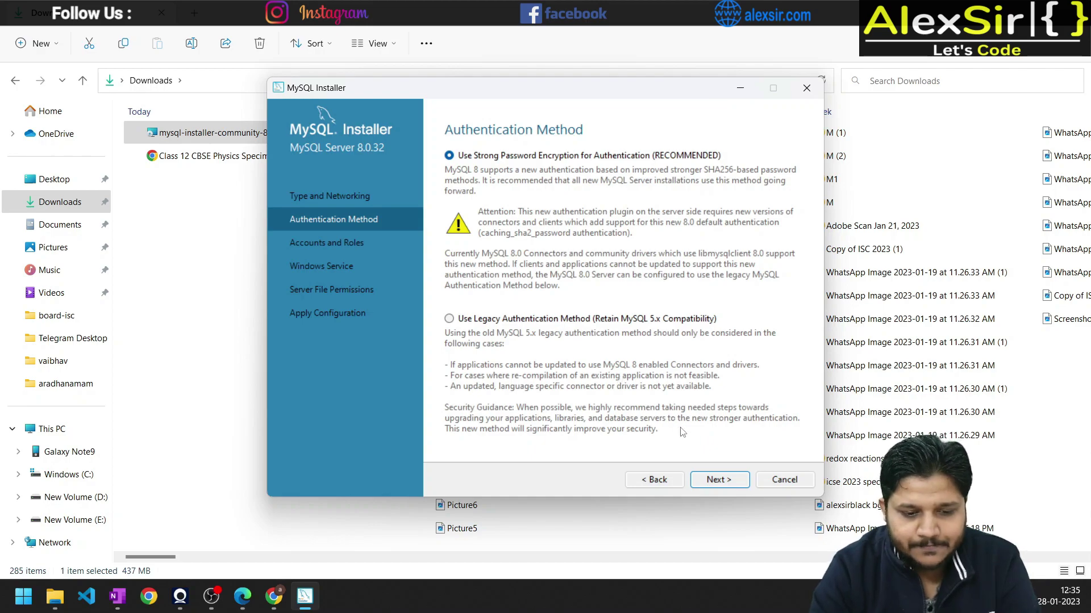
{"action": "left_click", "coordinate": [719, 482]}
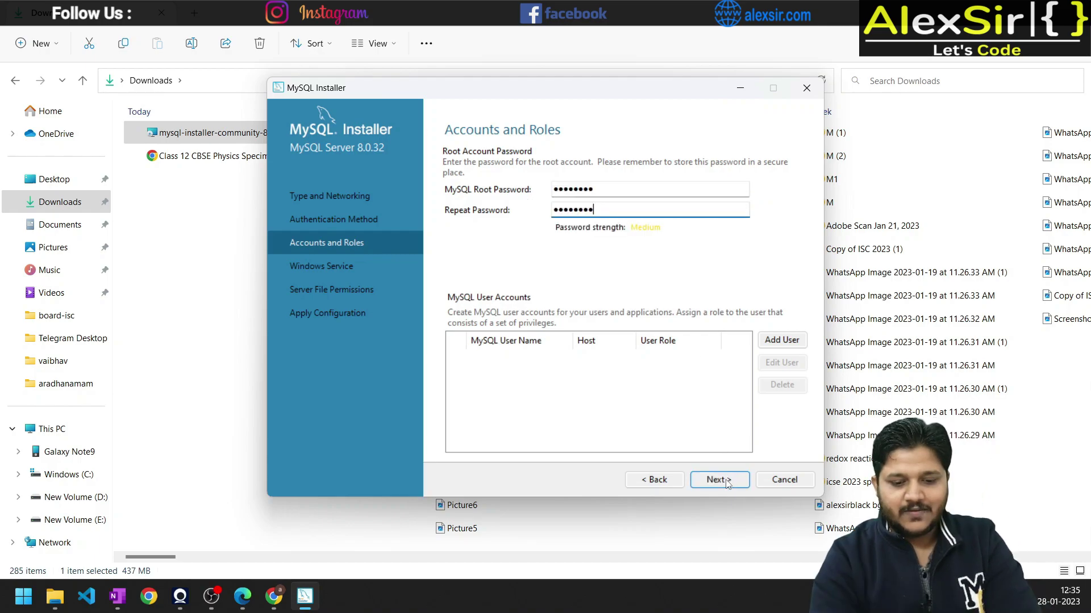
Set the root account password, keep the MySQL80 Windows service and full-access file permissions, and apply the server configuration.
{"action": "left_click", "coordinate": [727, 480]}
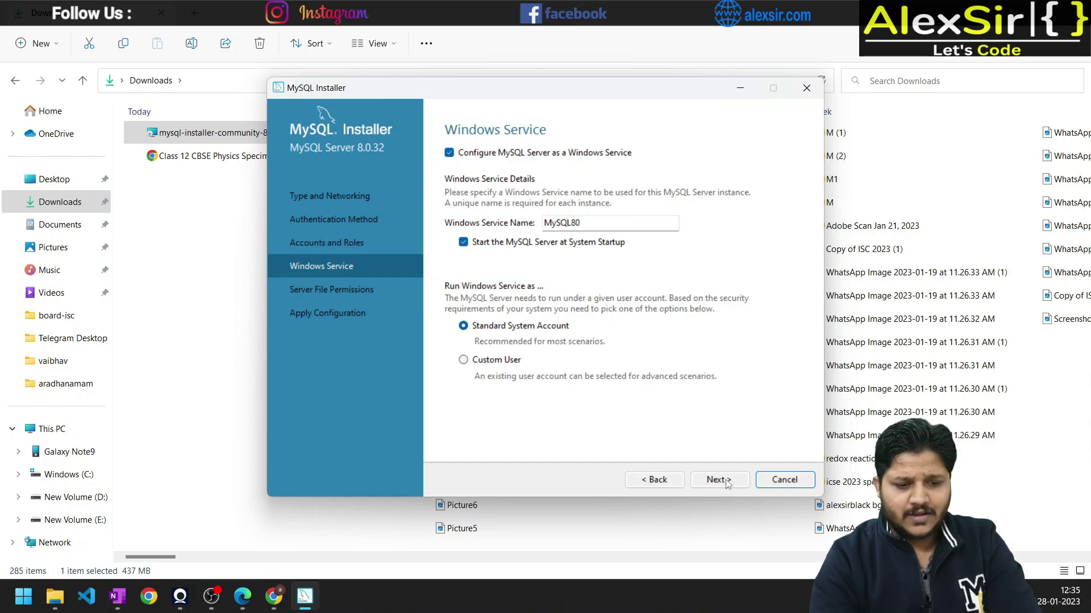
{"action": "left_click", "coordinate": [725, 480]}
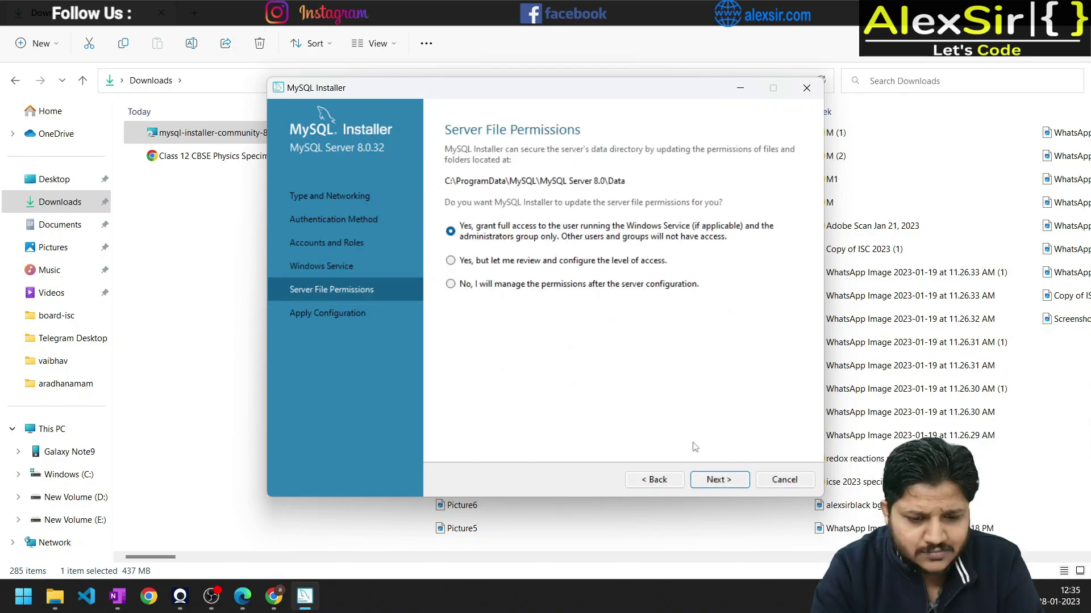
{"action": "left_click", "coordinate": [723, 479]}
{"action": "left_click", "coordinate": [726, 480]}
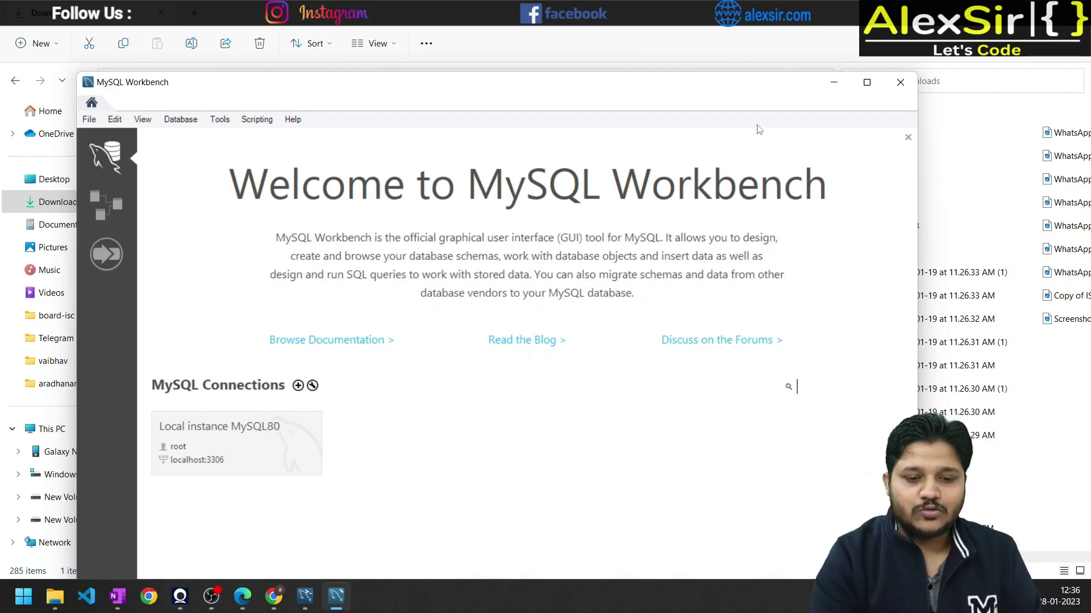
Maximize MySQL Workbench and connect to Local instance MySQL80, entering the root password and saving it in the vault.
{"action": "left_click_drag", "start_coordinate": [729, 89], "coordinate": [925, 206]}
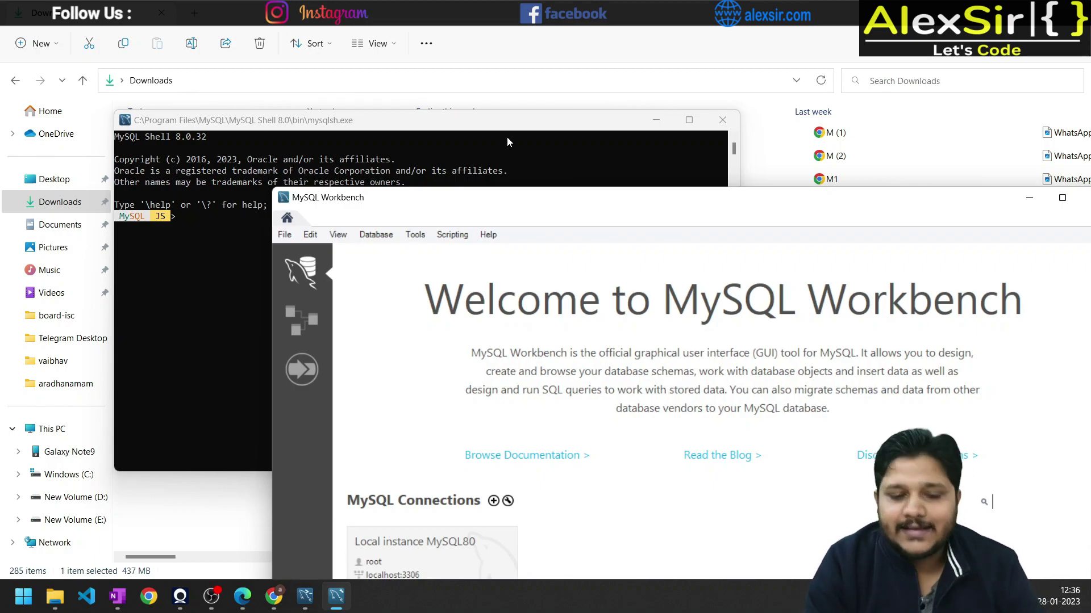
{"action": "double_click", "coordinate": [580, 196]}
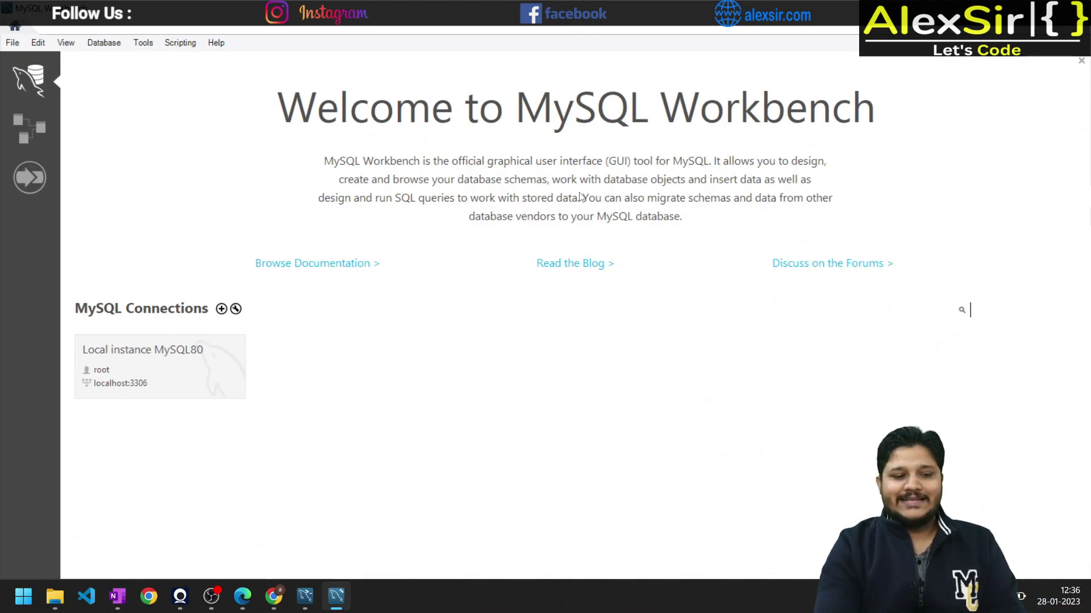
{"action": "left_click", "coordinate": [164, 376]}
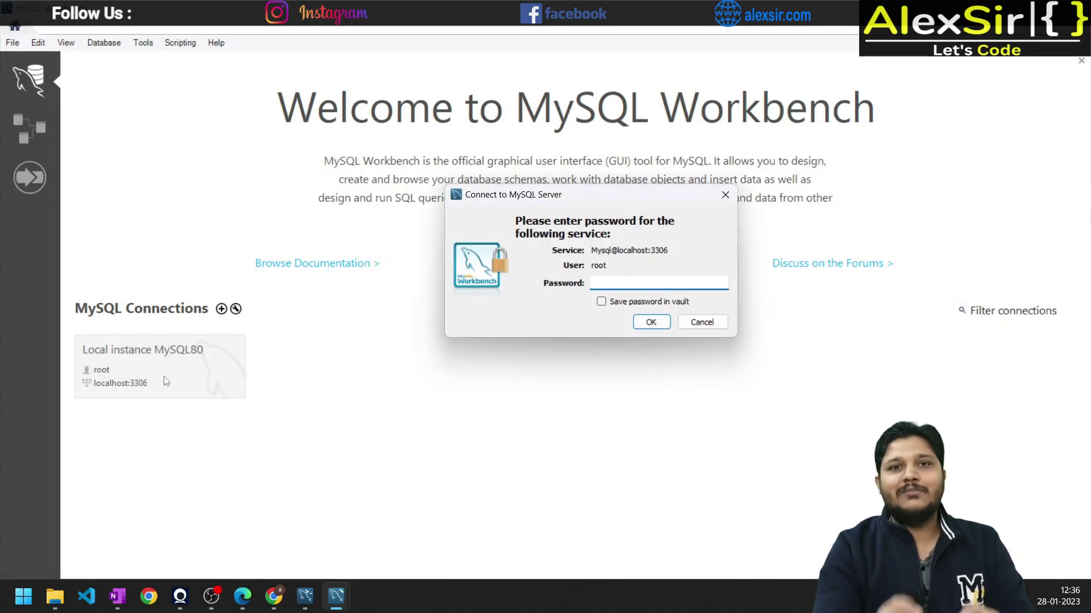
{"action": "key", "text": "ctrl+v"}
{"action": "left_click", "coordinate": [601, 302]}
{"action": "left_click", "coordinate": [651, 322]}
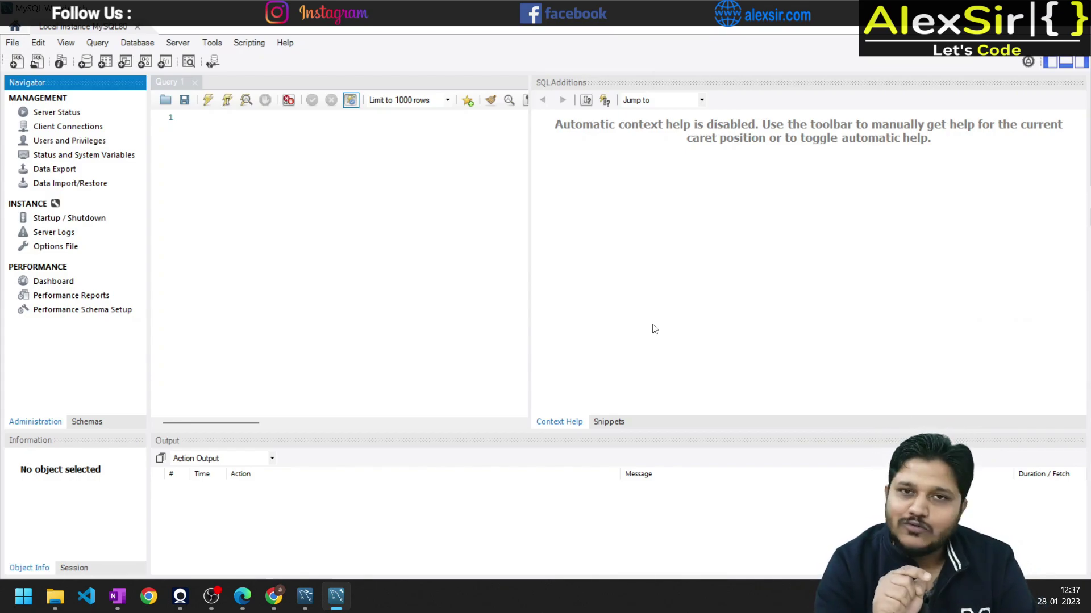
Activate the empty Query 1 editor, and switch to the MySQL Shell window.
{"action": "left_click", "coordinate": [335, 220]}
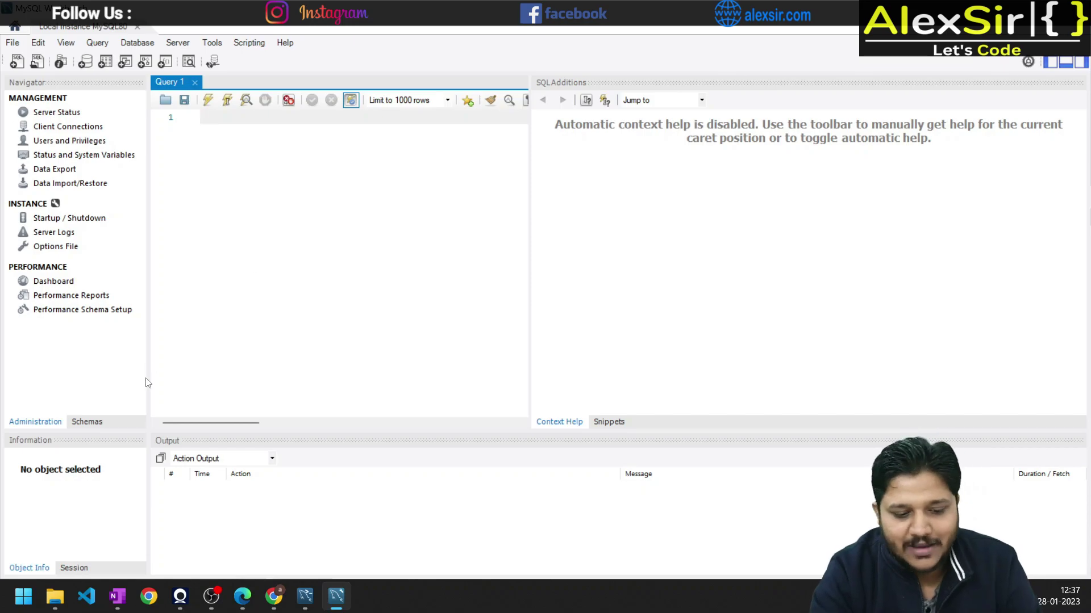
{"action": "left_click", "coordinate": [305, 596]}
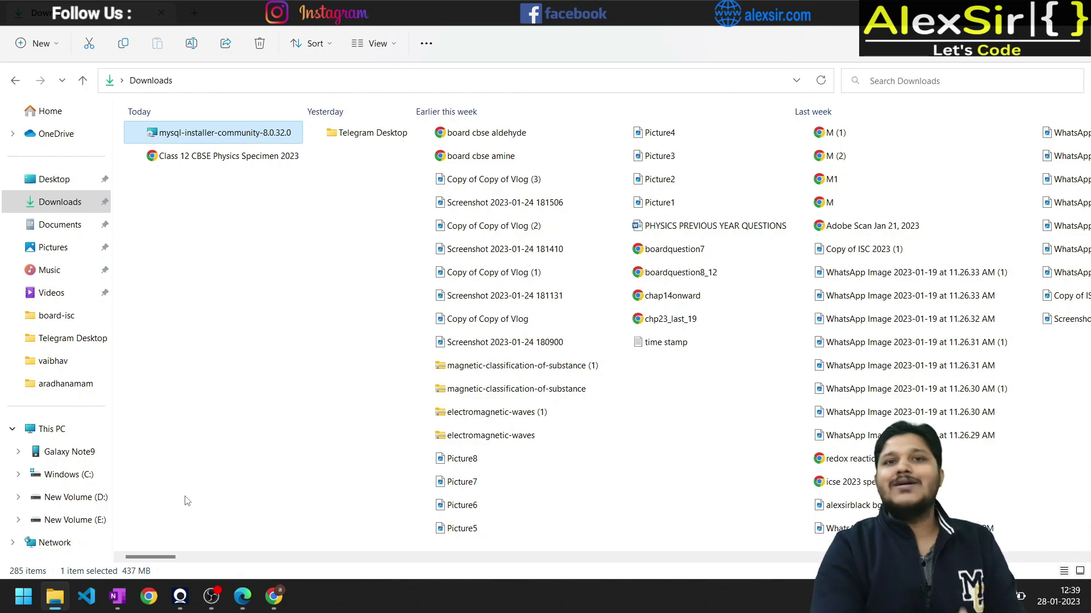
Search Windows for "mysql" and open the MySQL 8.0 Command Line Client.
{"action": "left_click", "coordinate": [20, 602]}
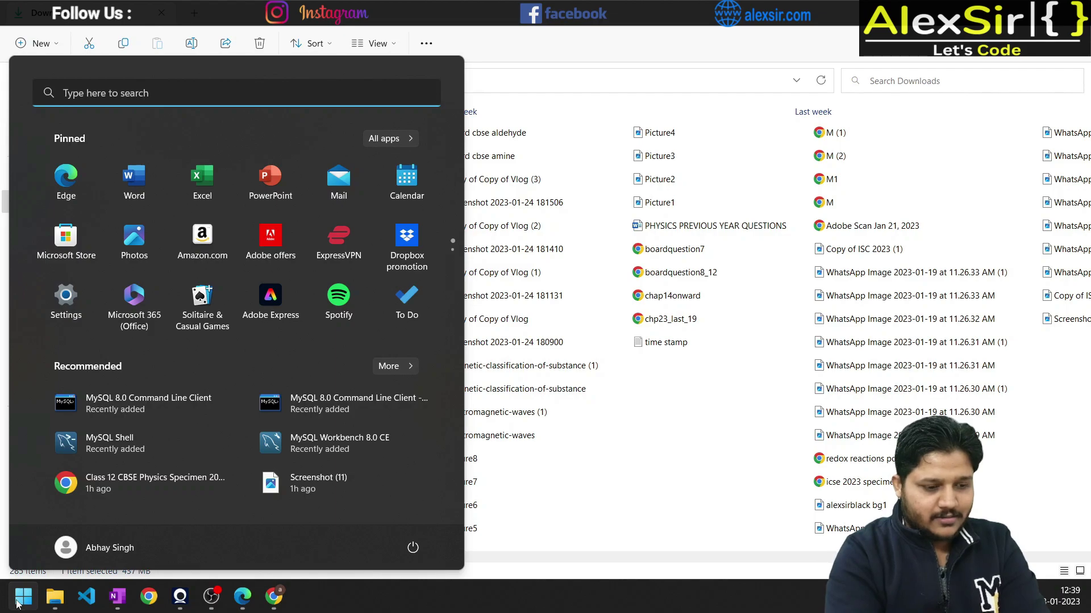
{"action": "type", "text": "sql"}
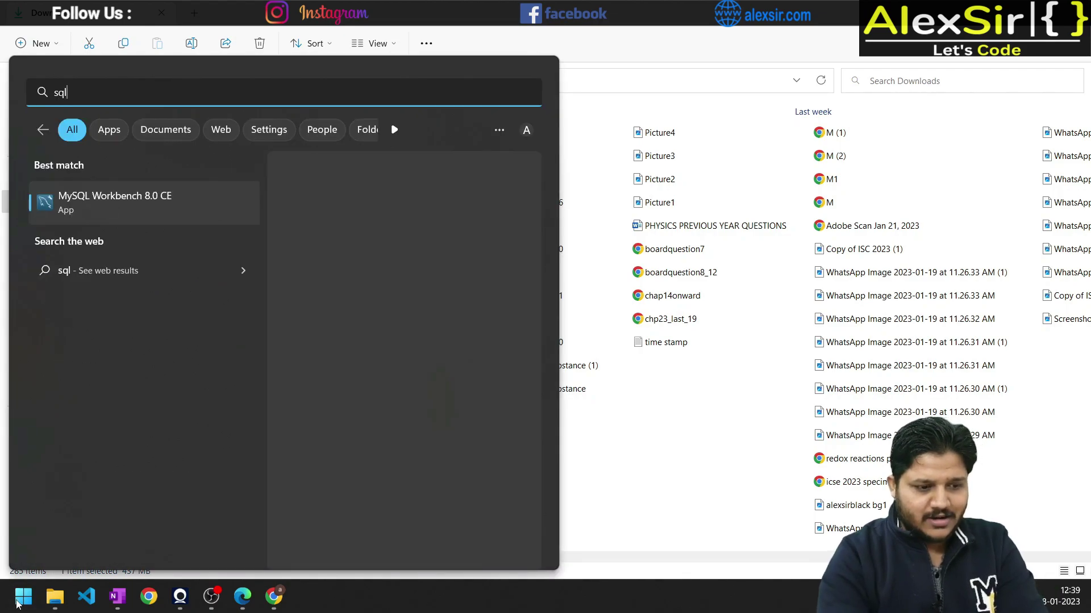
{"action": "key", "text": "BackSpace"}
{"action": "key", "text": "BackSpace"}
{"action": "key", "text": "BackSpace"}
{"action": "type", "text": "mysql"}
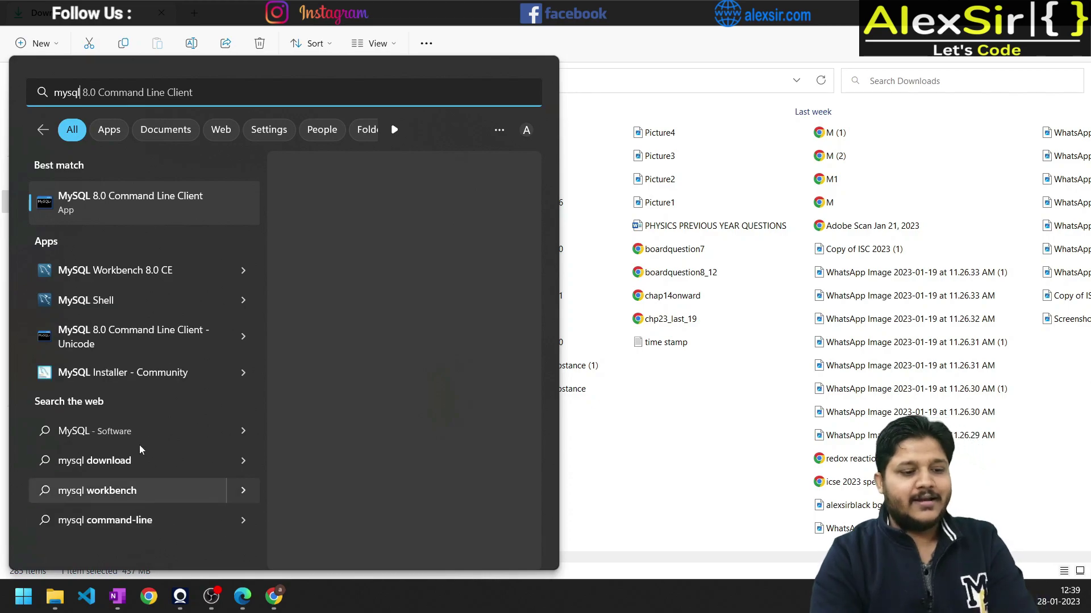
{"action": "left_click", "coordinate": [144, 221]}
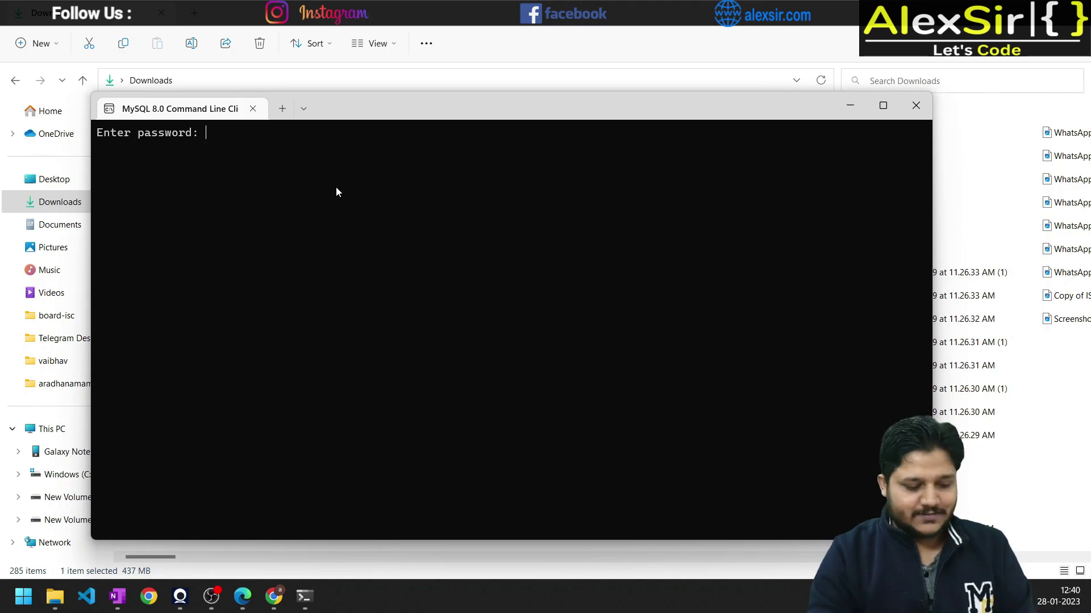
Log in to the MySQL command line client with the root account password.
{"action": "type", "text": "******"}
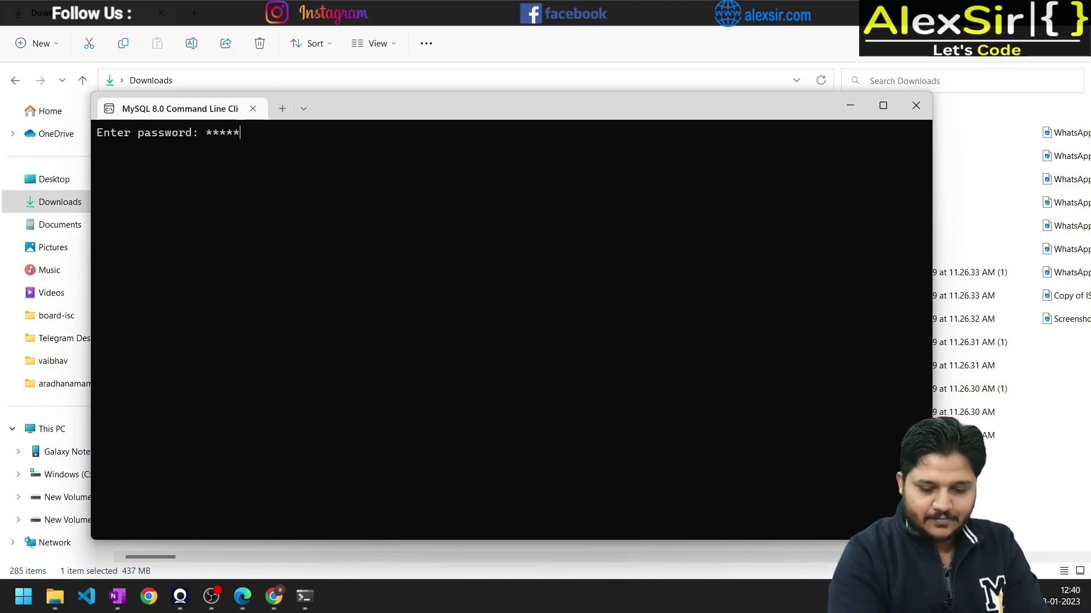
{"action": "type", "text": "**"}
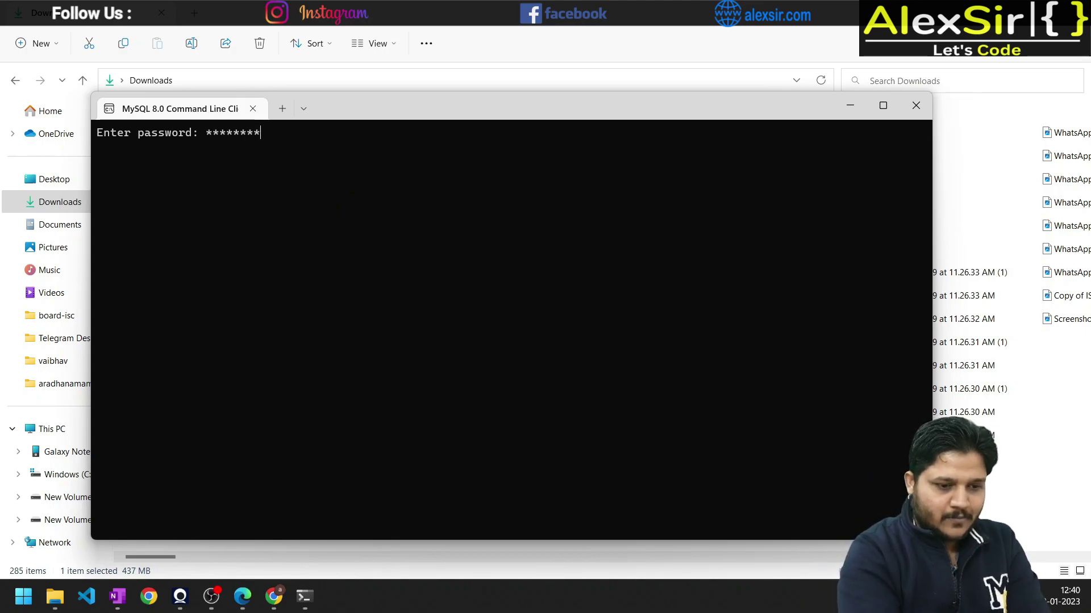
{"action": "key", "text": "Return"}
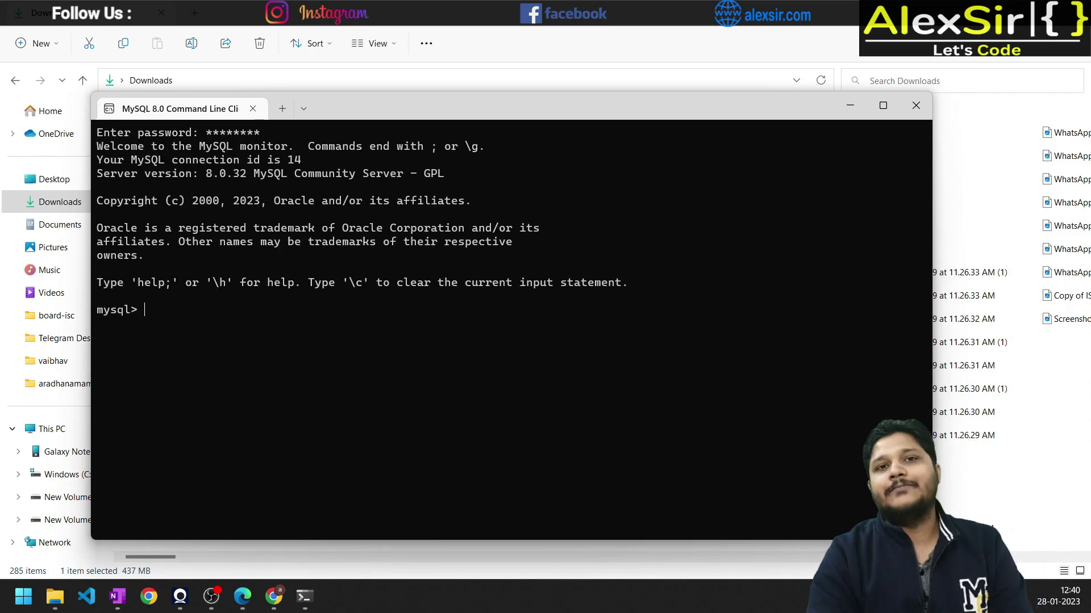